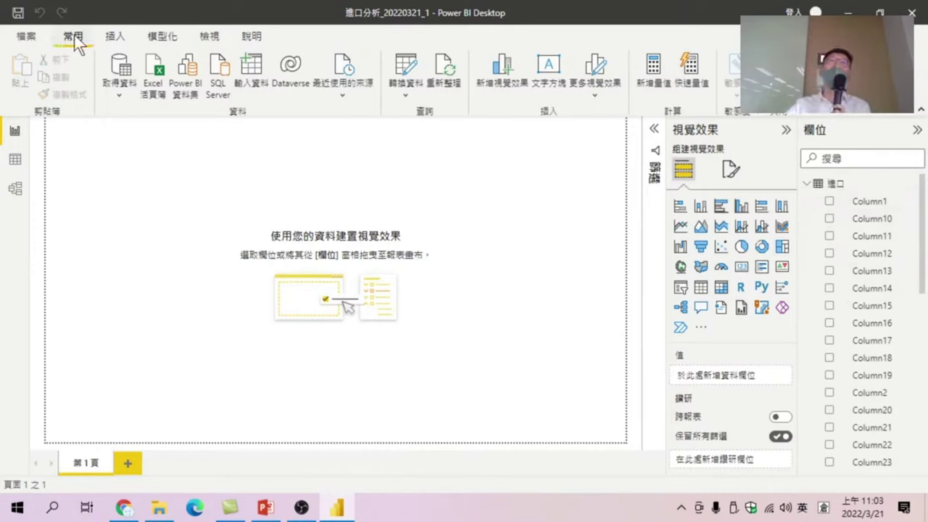
Open the 進口 query in the Power Query editor from the 轉換資料 dropdown.
{"action": "left_click", "coordinate": [404, 93]}
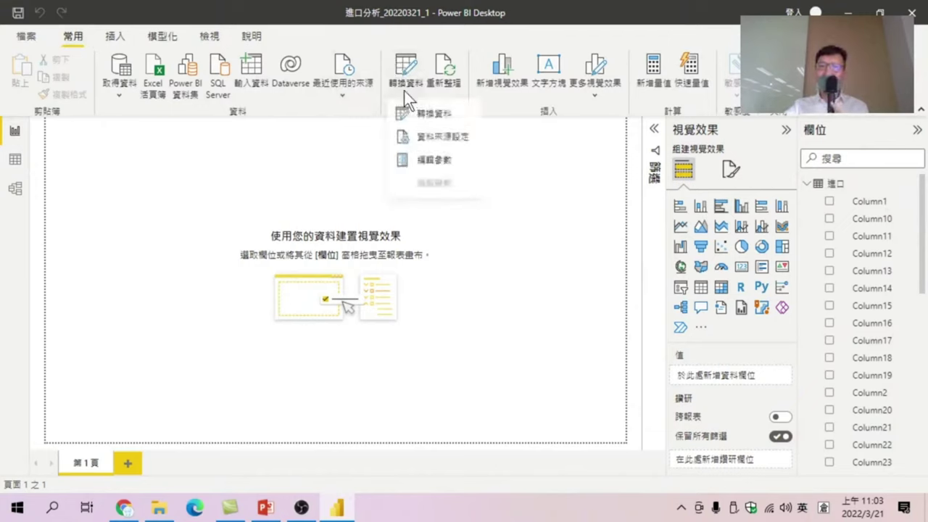
{"action": "left_click", "coordinate": [444, 122]}
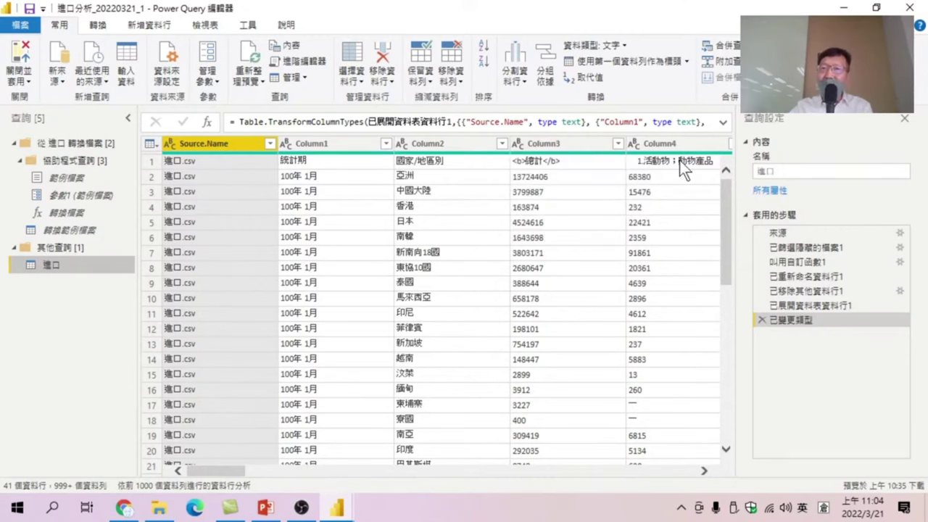
Promote the first row to headers, then review the 已將標頭升階 and 已變更類型1 applied steps.
{"action": "scroll", "coordinate": [682, 168], "scroll_direction": "right", "scroll_amount": 3}
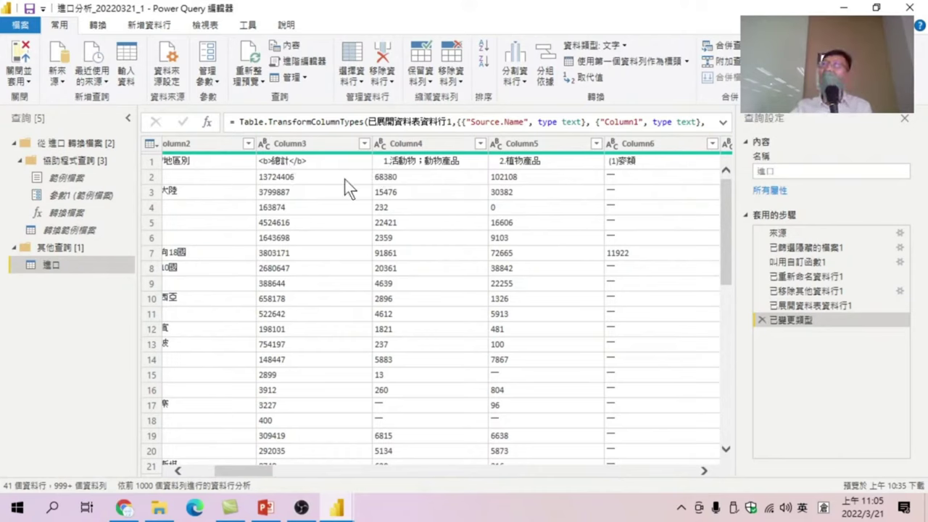
{"action": "left_click", "coordinate": [587, 62]}
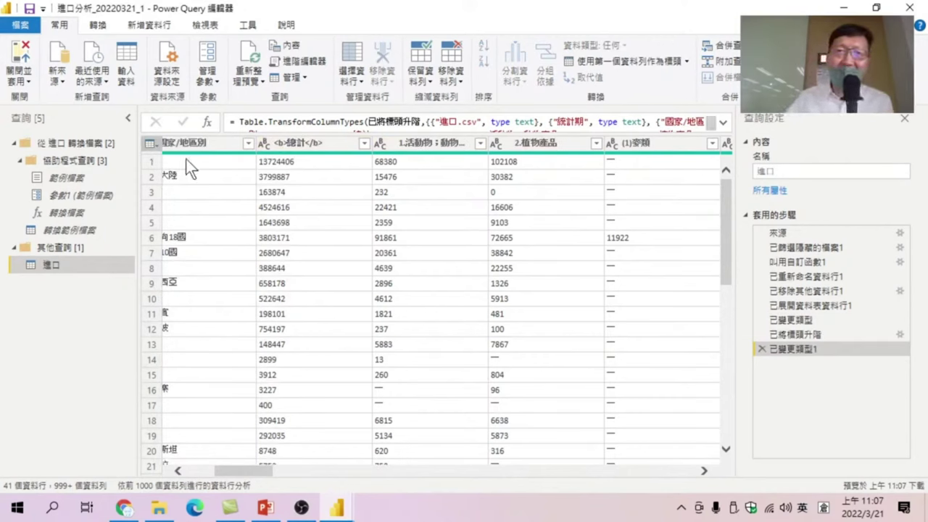
{"action": "left_click", "coordinate": [156, 148]}
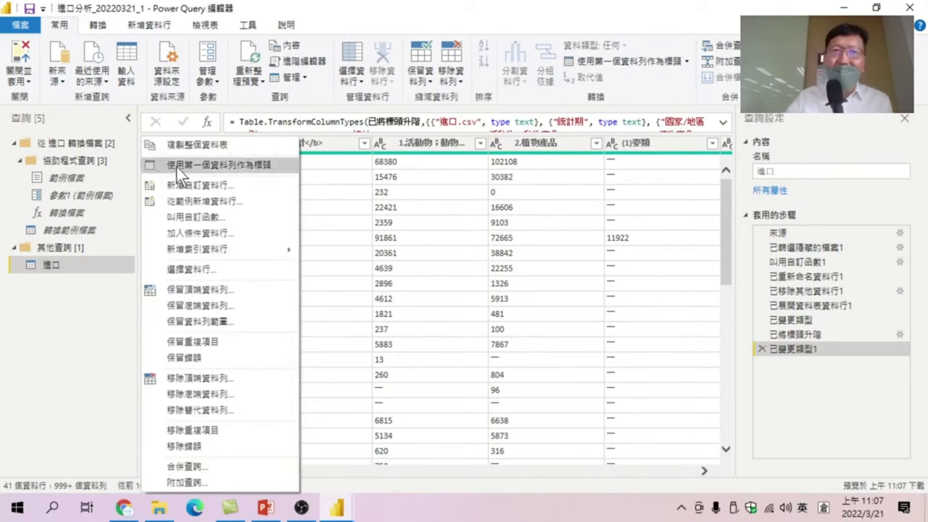
{"action": "left_click", "coordinate": [458, 2]}
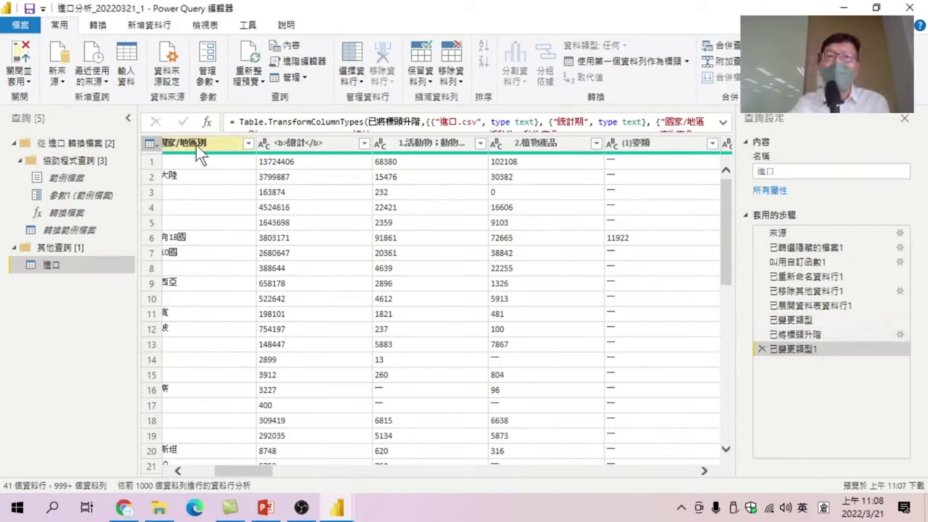
{"action": "left_click", "coordinate": [801, 333]}
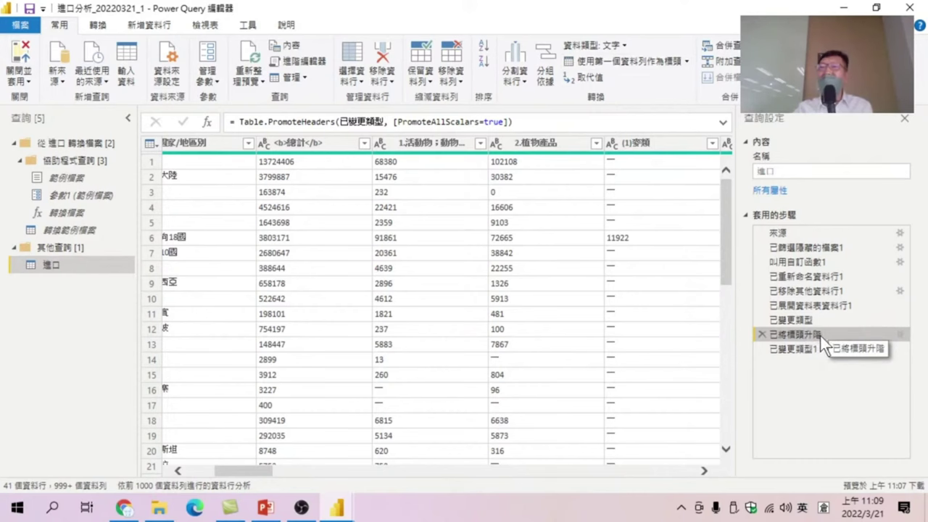
{"action": "left_click", "coordinate": [797, 350]}
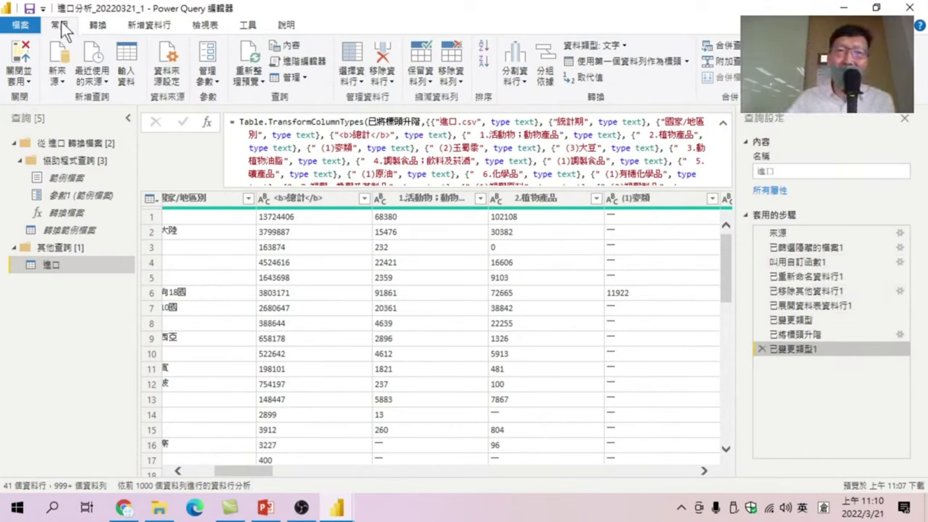
Apply the query changes and check the new 國家/地區別 and 統計期 fields in the Fields pane.
{"action": "left_click", "coordinate": [16, 56]}
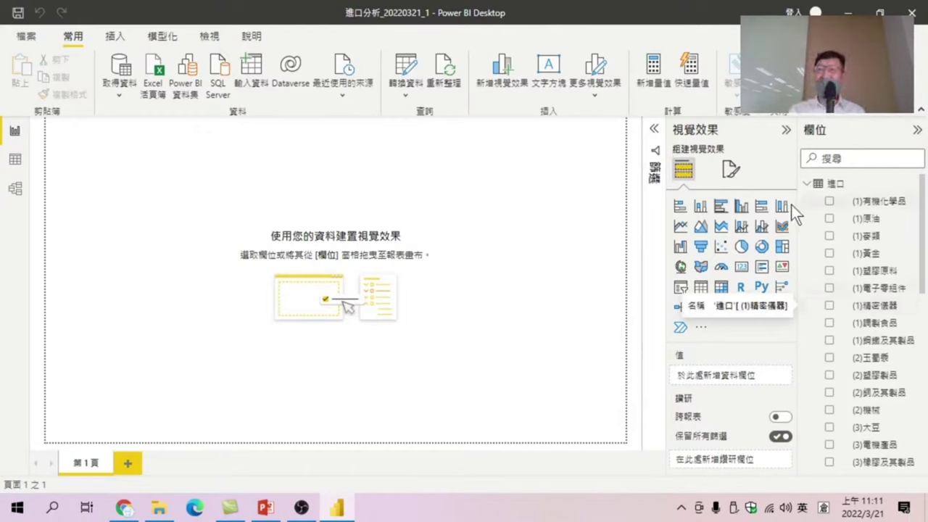
{"action": "scroll", "coordinate": [922, 212], "scroll_direction": "down", "scroll_amount": 10}
{"action": "scroll", "coordinate": [926, 198], "scroll_direction": "up", "scroll_amount": 10}
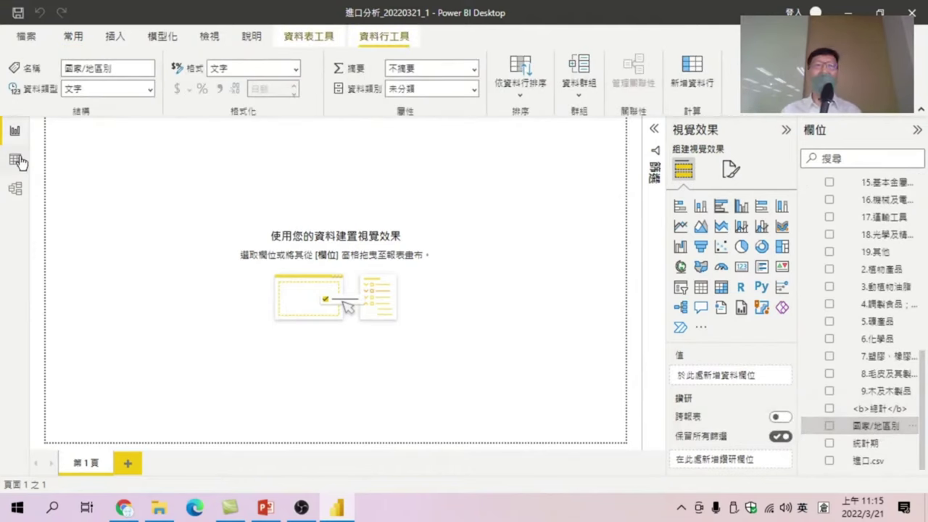
Browse the 進口 table's 9,514 rows in Data view with the 國家/地區別 column selected.
{"action": "left_click", "coordinate": [16, 161]}
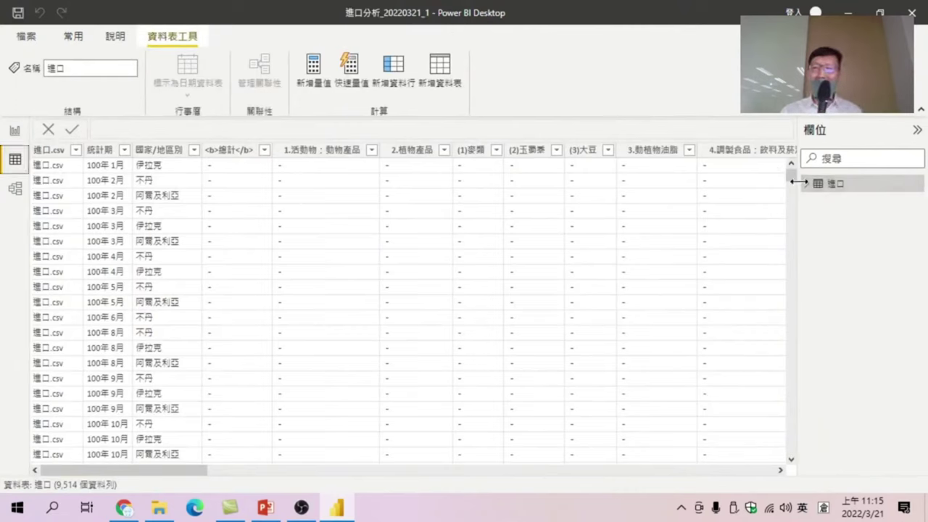
{"action": "left_click", "coordinate": [165, 150]}
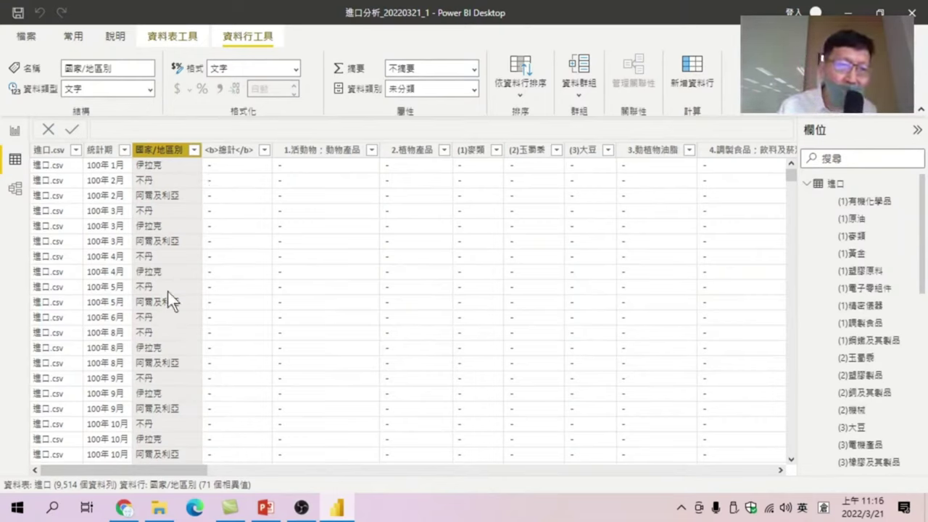
{"action": "scroll", "coordinate": [168, 295], "scroll_direction": "down", "scroll_amount": 3}
{"action": "scroll", "coordinate": [153, 337], "scroll_direction": "down", "scroll_amount": 1}
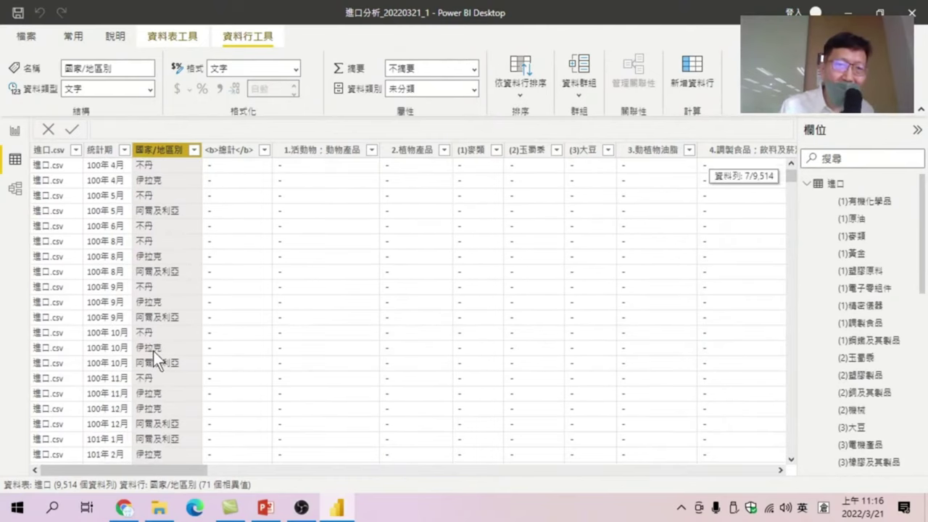
{"action": "scroll", "coordinate": [161, 384], "scroll_direction": "down", "scroll_amount": 1}
{"action": "scroll", "coordinate": [156, 370], "scroll_direction": "down", "scroll_amount": 2}
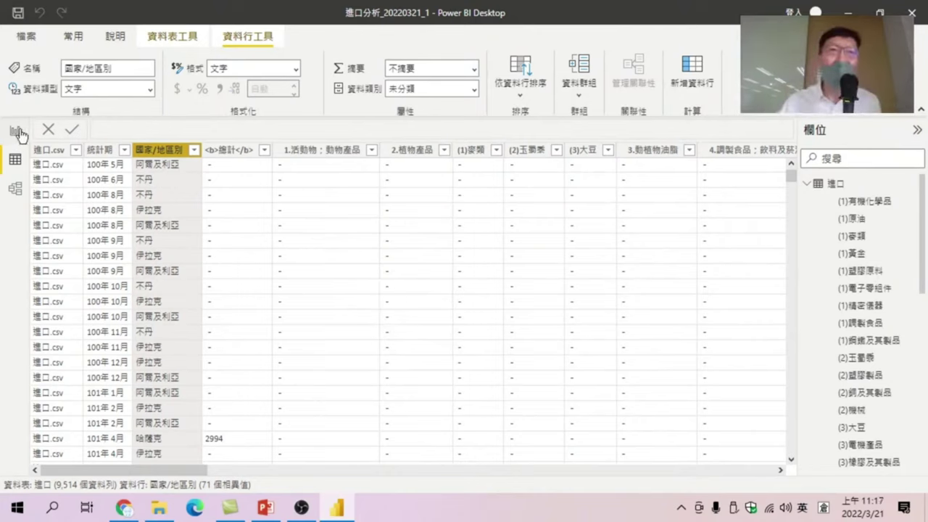
{"action": "left_click", "coordinate": [71, 35]}
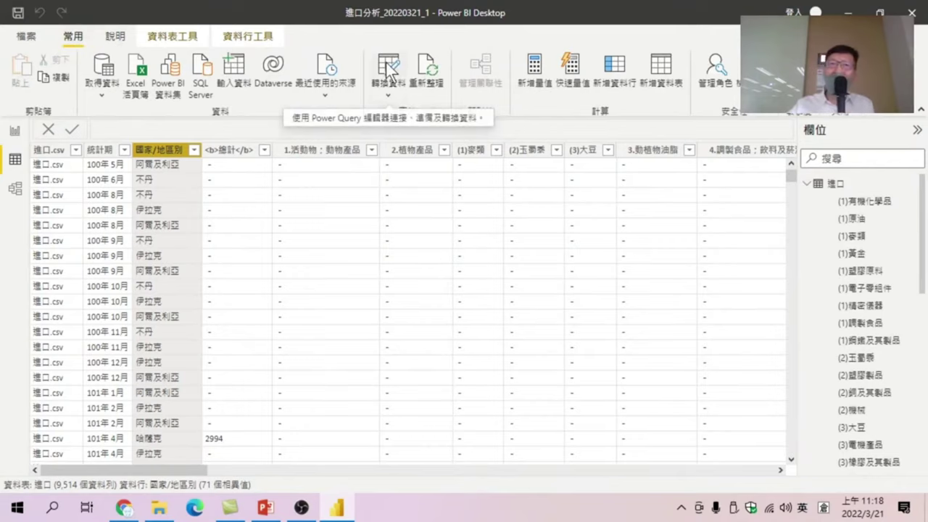
Reopen the Power Query editor and bring up the 國家/地區別 column's context menu.
{"action": "left_click", "coordinate": [390, 73]}
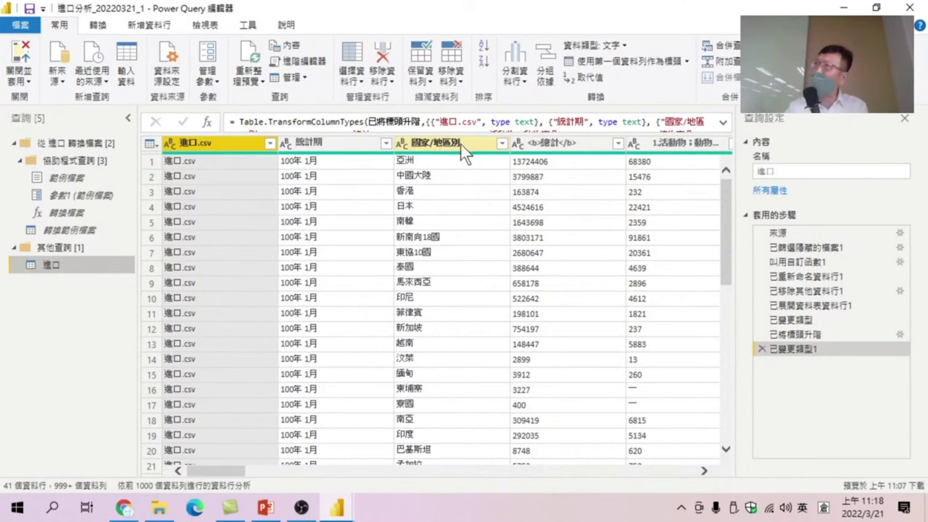
{"action": "right_click", "coordinate": [416, 145]}
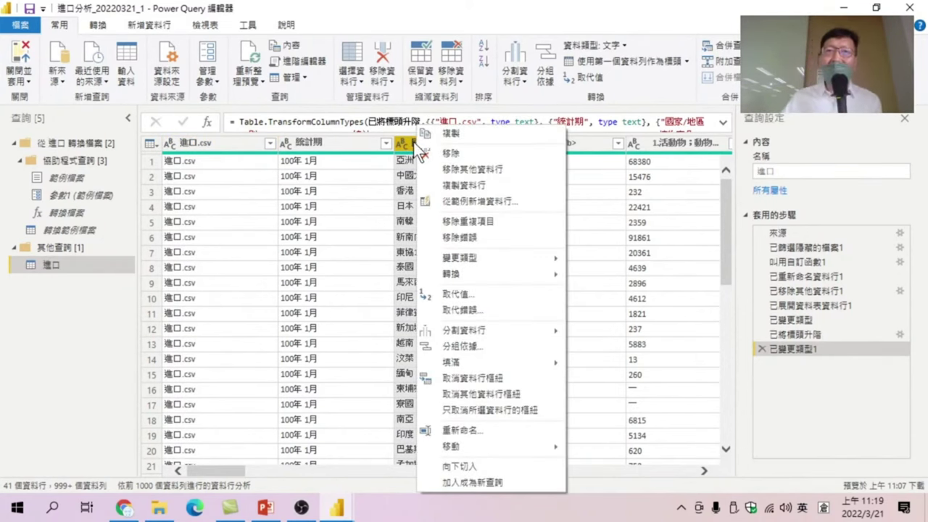
{"action": "left_click", "coordinate": [493, 40]}
{"action": "right_click", "coordinate": [437, 140]}
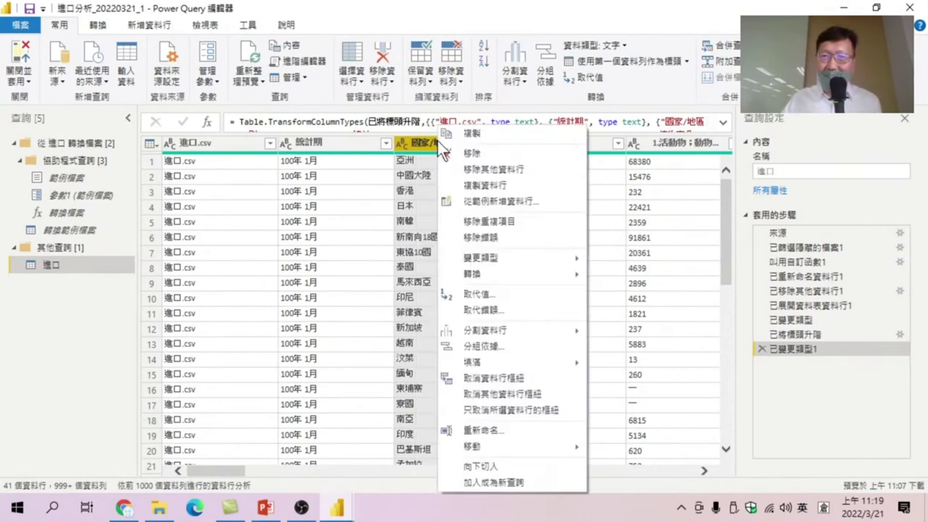
Replace 亞洲 with 洲亞洲 in the 國家/地區別 column.
{"action": "left_click", "coordinate": [488, 294]}
{"action": "type", "text": "m"}
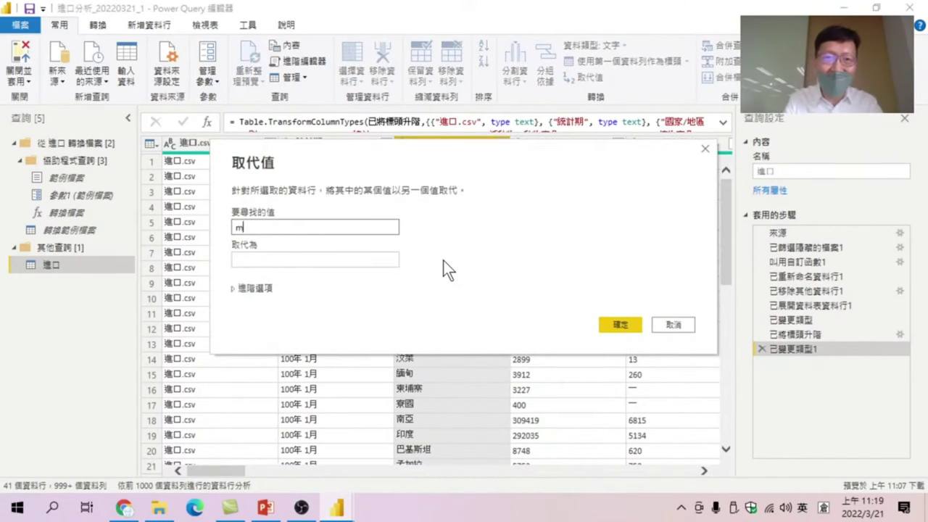
{"action": "type", "text": "llm1eill"}
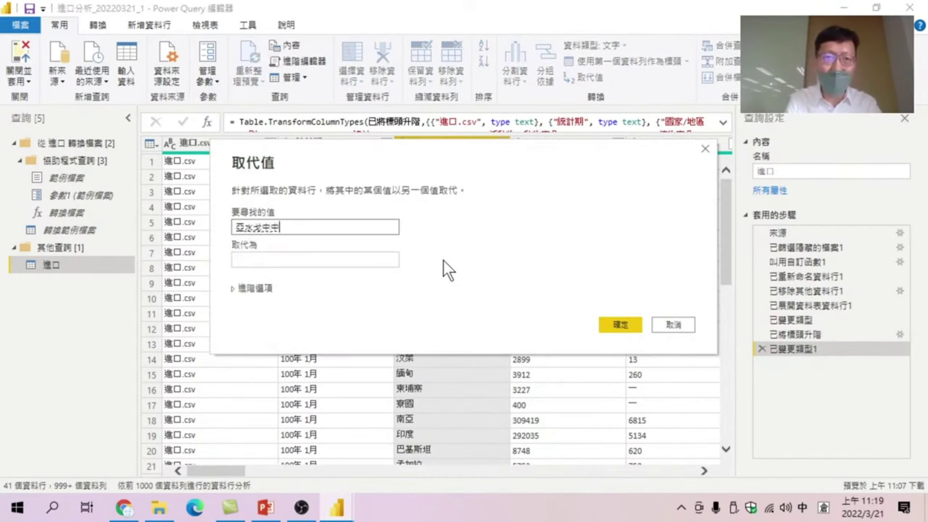
{"action": "key", "text": "space"}
{"action": "key", "text": "Tab"}
{"action": "key", "text": "BackSpace"}
{"action": "key", "text": "shift"}
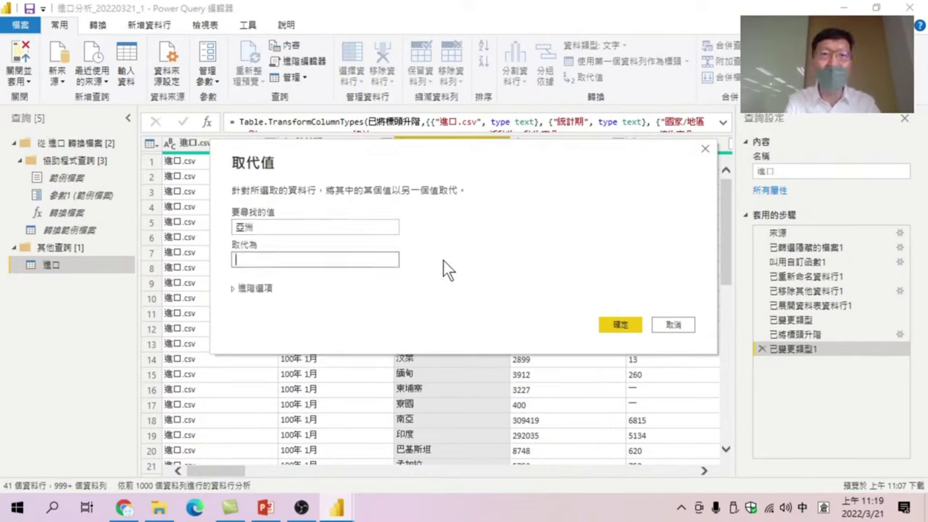
{"action": "type", "text": "u84"}
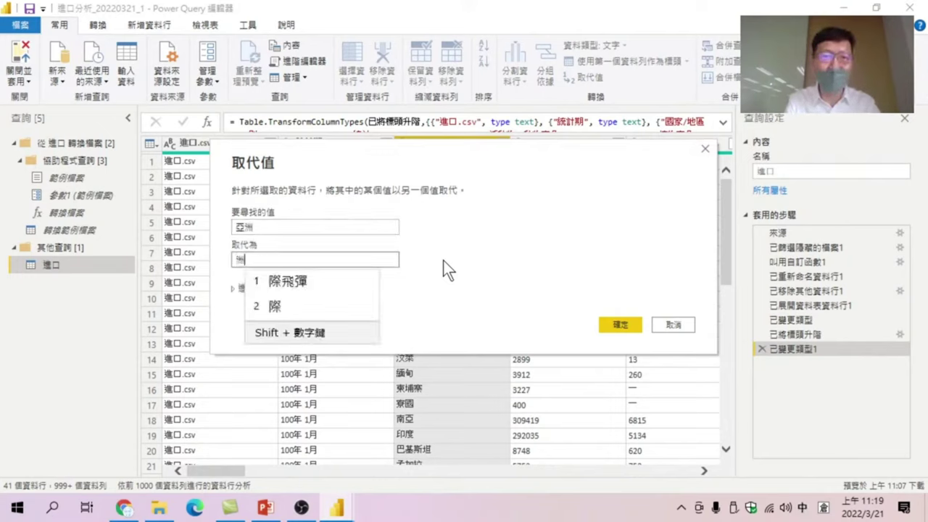
{"action": "type", "text": "5l"}
{"action": "key", "text": "space"}
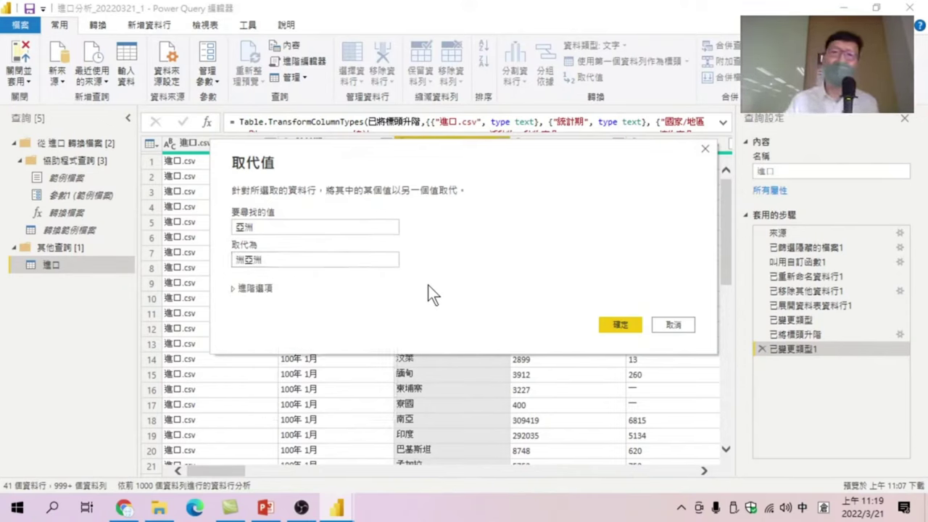
{"action": "left_click", "coordinate": [627, 324]}
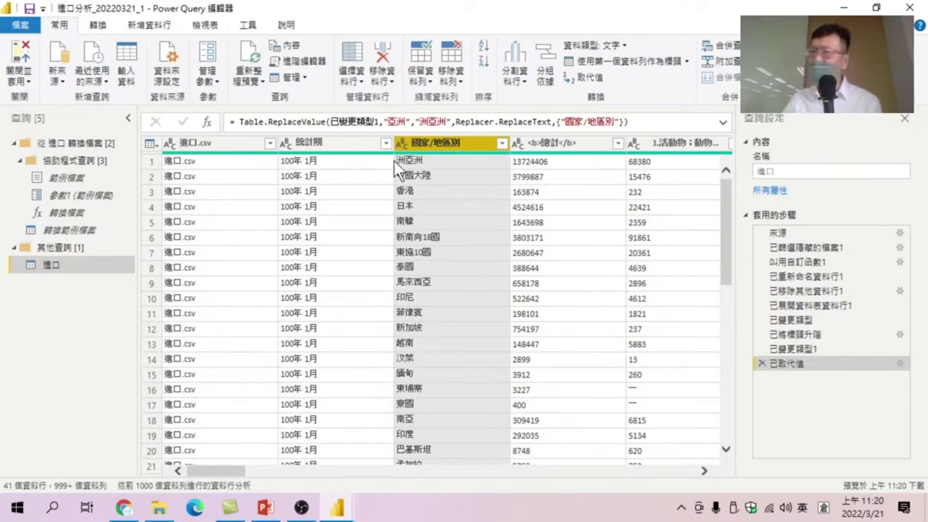
Replace 歐洲 with 洲歐洲 in the 國家/地區別 column.
{"action": "right_click", "coordinate": [421, 141]}
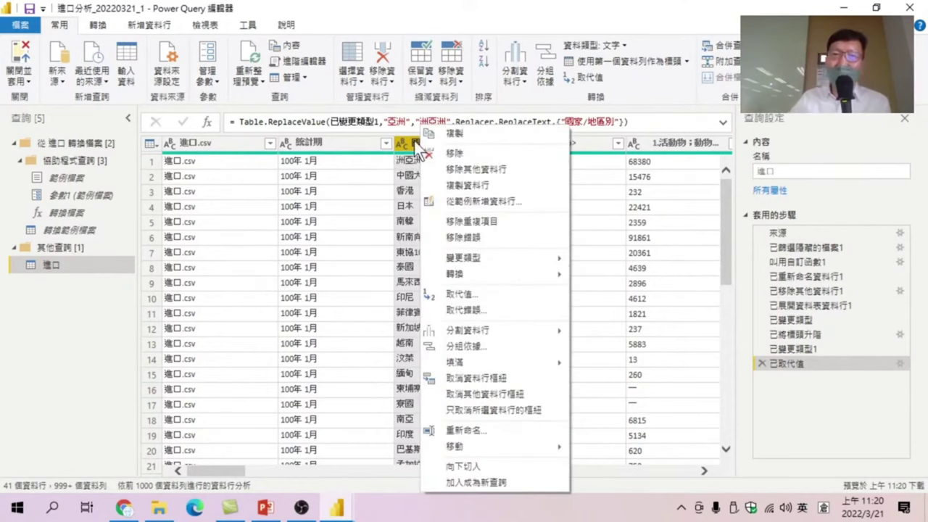
{"action": "left_click", "coordinate": [451, 139]}
{"action": "right_click", "coordinate": [435, 142]}
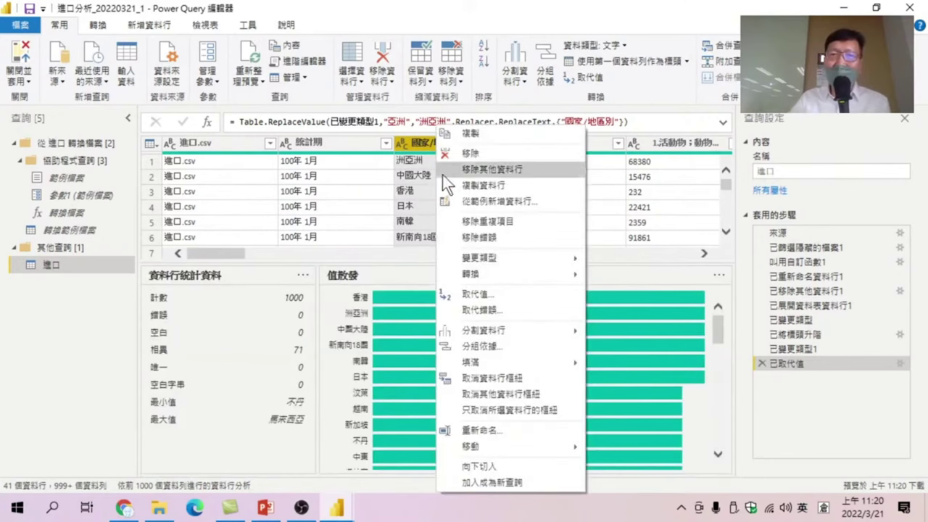
{"action": "left_click", "coordinate": [478, 294]}
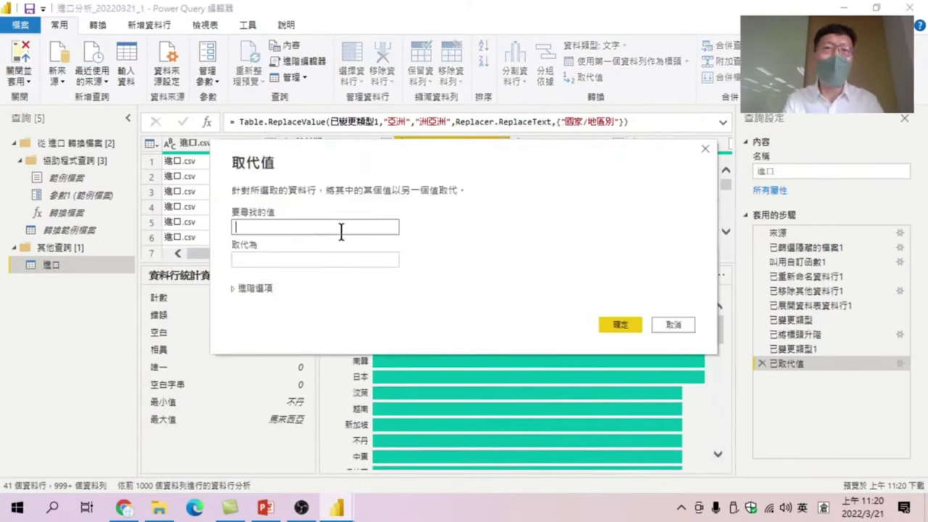
{"action": "type", "text": "s"}
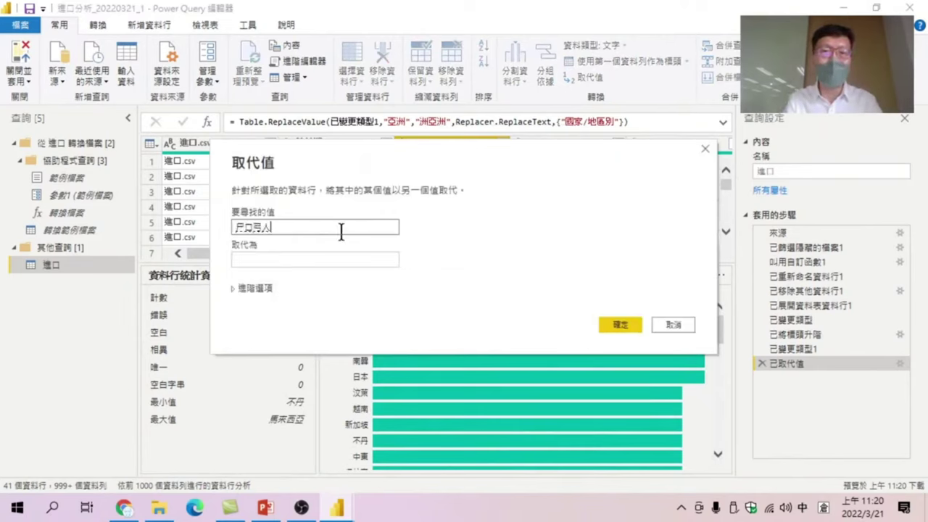
{"action": "type", "text": "歐洲洲"}
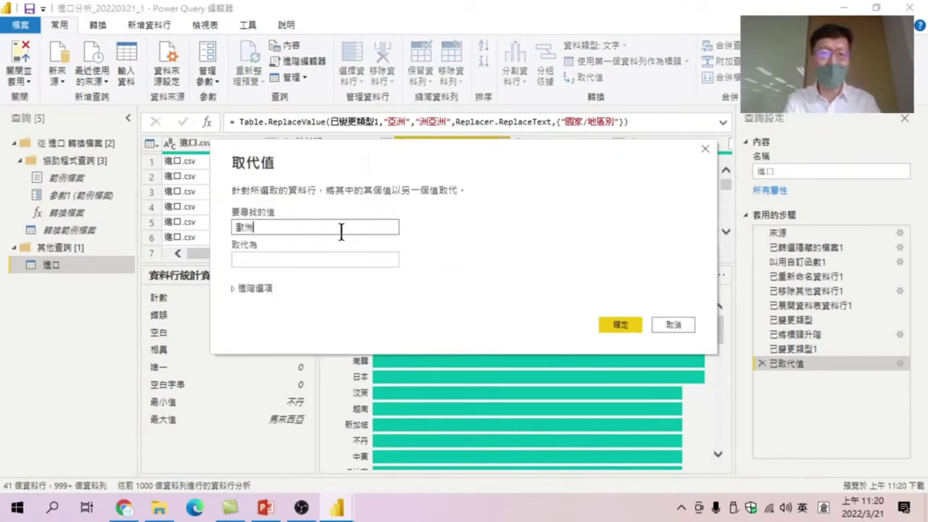
{"action": "key", "text": "Tab"}
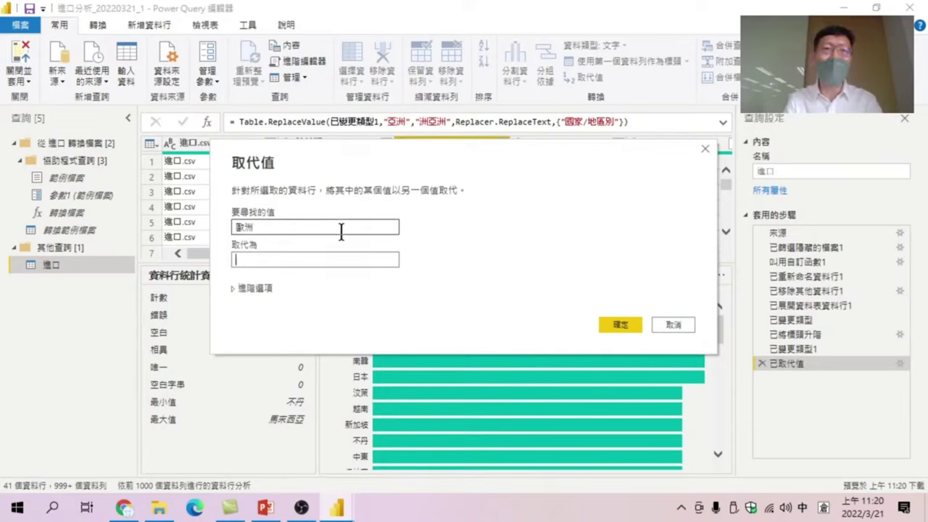
{"action": "type", "text": "洲歐"}
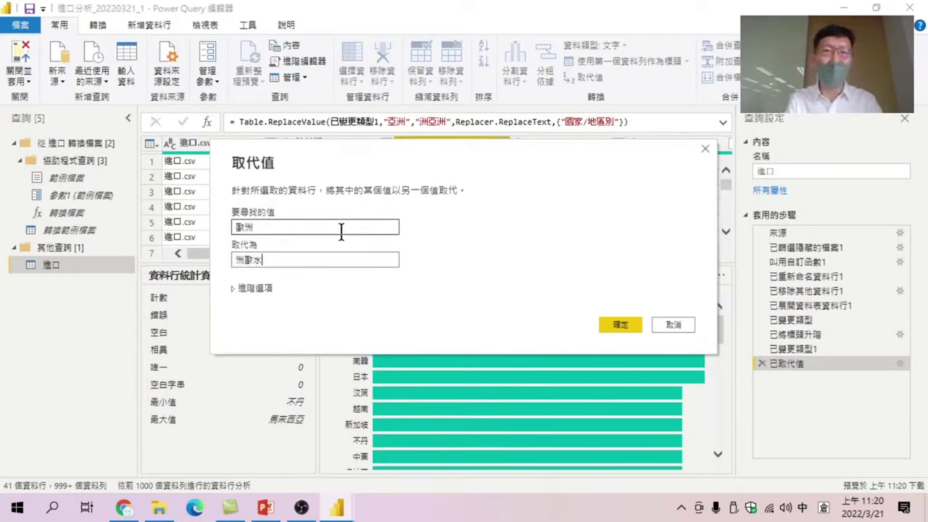
{"action": "type", "text": "洲"}
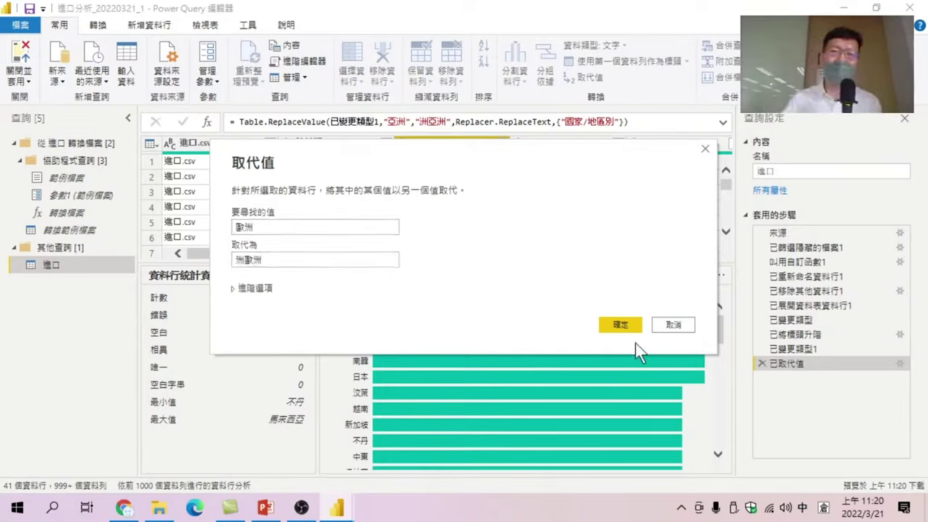
{"action": "left_click", "coordinate": [621, 325]}
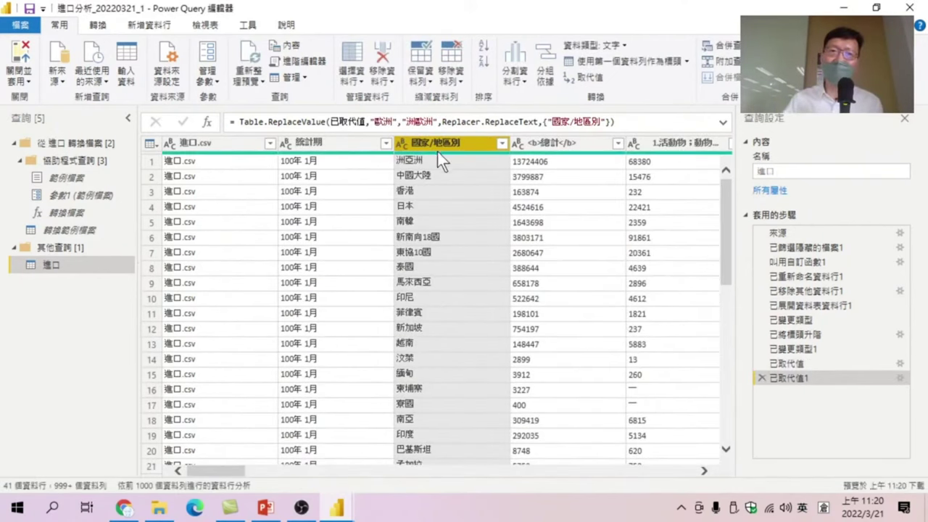
Replace 北美洲 with 洲北美洲 in the 國家/地區別 column.
{"action": "right_click", "coordinate": [443, 150]}
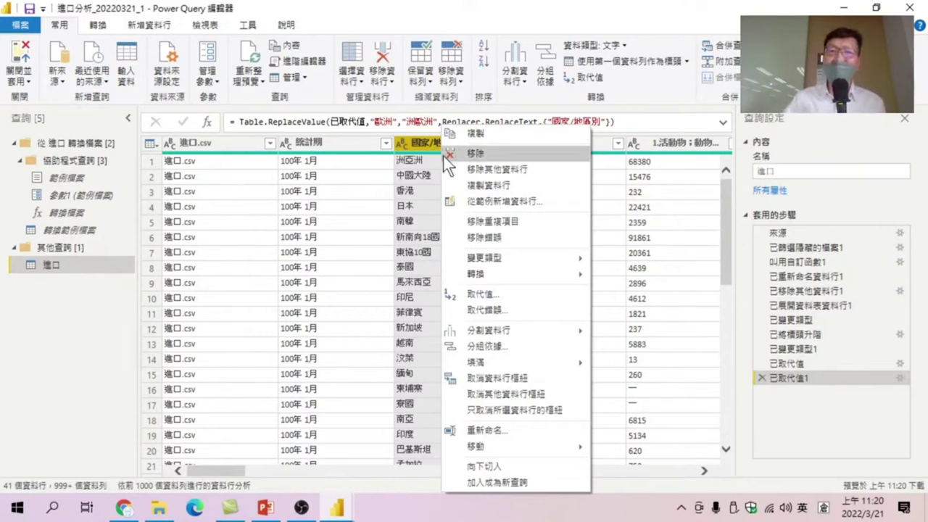
{"action": "left_click", "coordinate": [482, 293]}
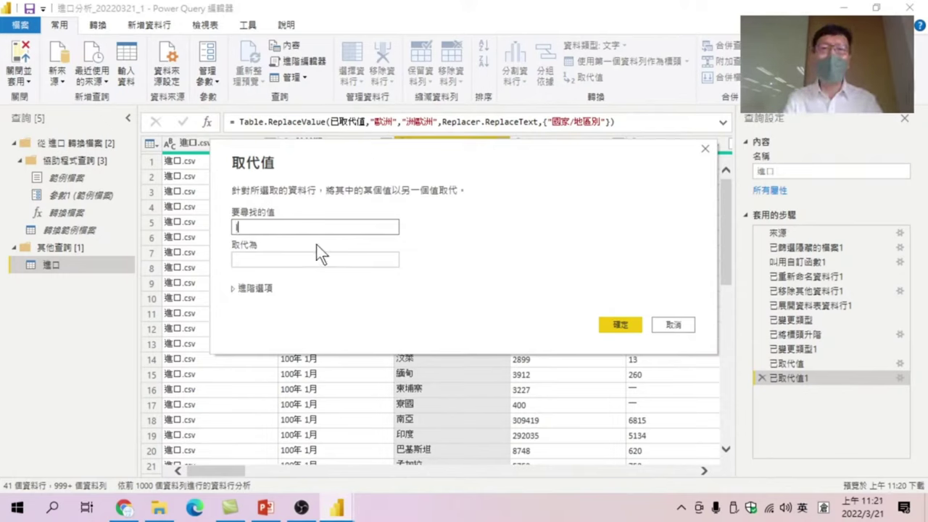
{"action": "key", "text": "shift"}
{"action": "type", "text": "北"}
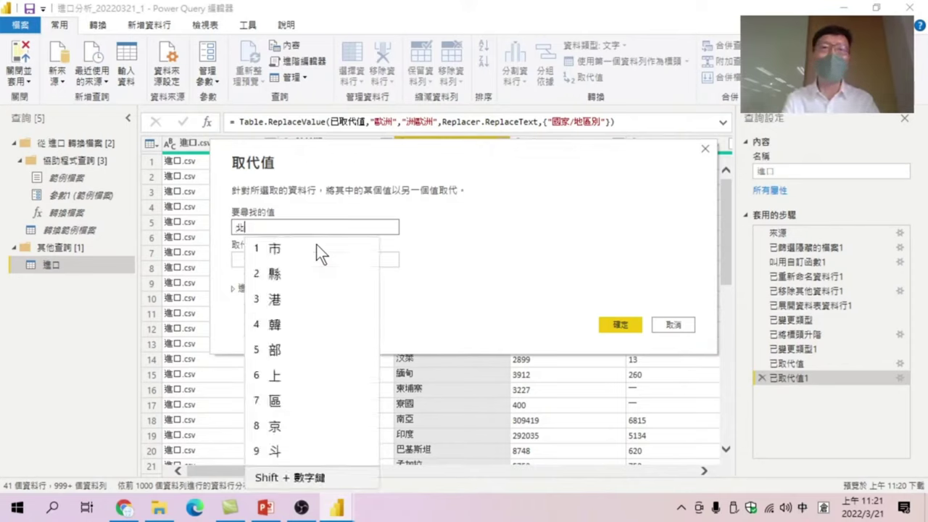
{"action": "type", "text": "美洲"}
{"action": "key", "text": "shift"}
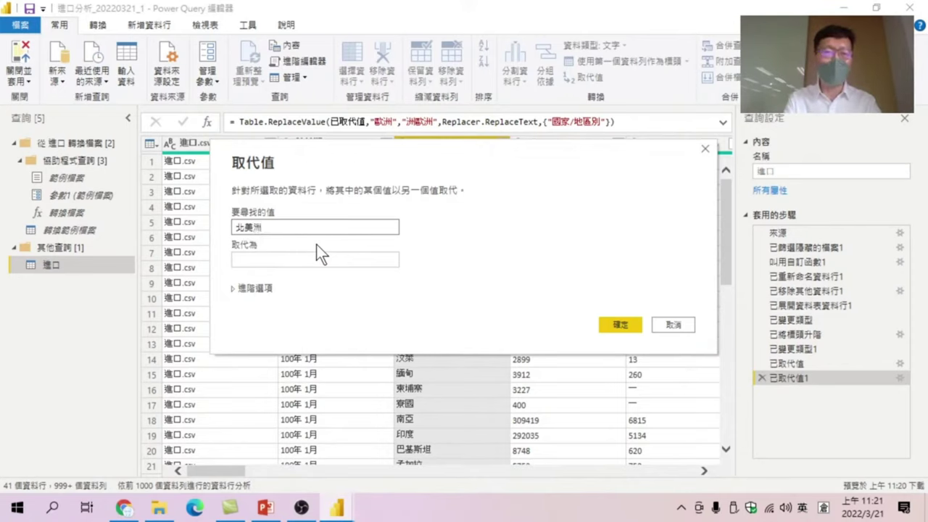
{"action": "key", "text": "Tab"}
{"action": "key", "text": "shift"}
{"action": "type", "text": "洲宗"}
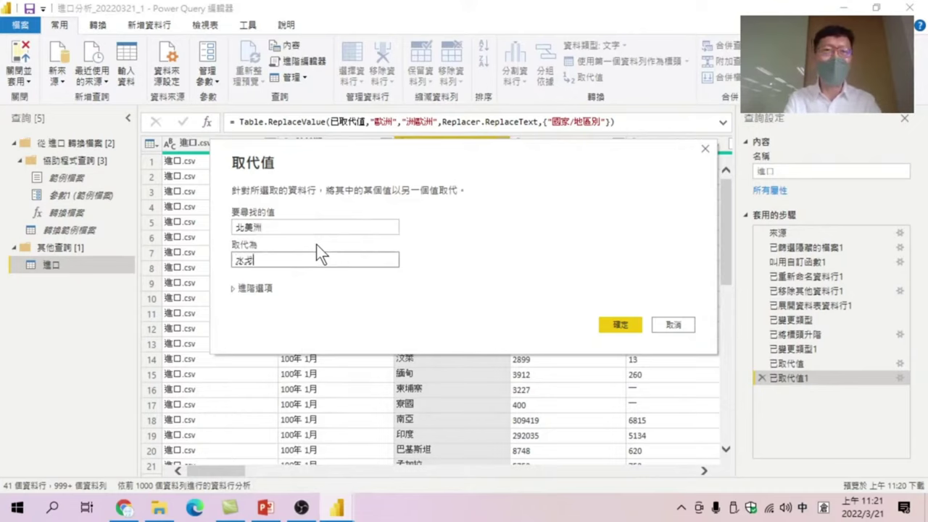
{"action": "type", "text": "北美洲"}
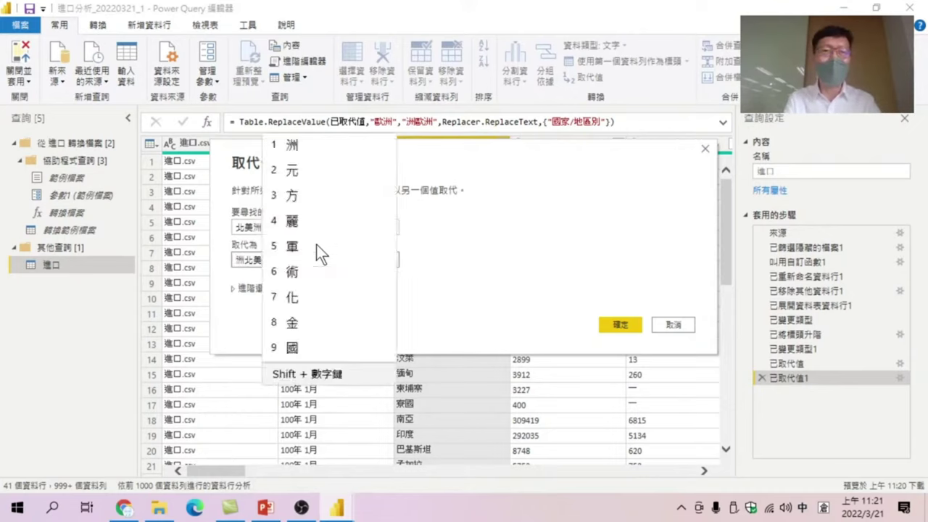
{"action": "key", "text": "Return"}
{"action": "key", "text": "shift"}
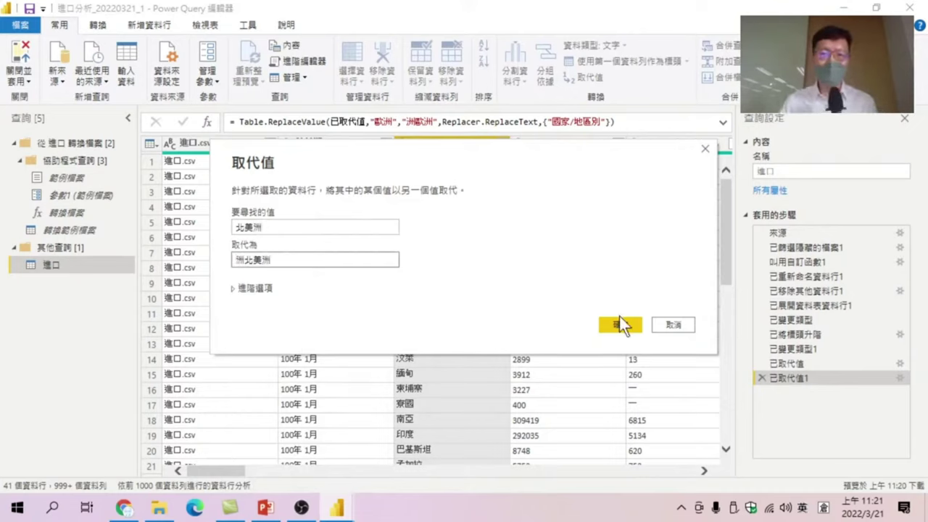
{"action": "left_click", "coordinate": [622, 322]}
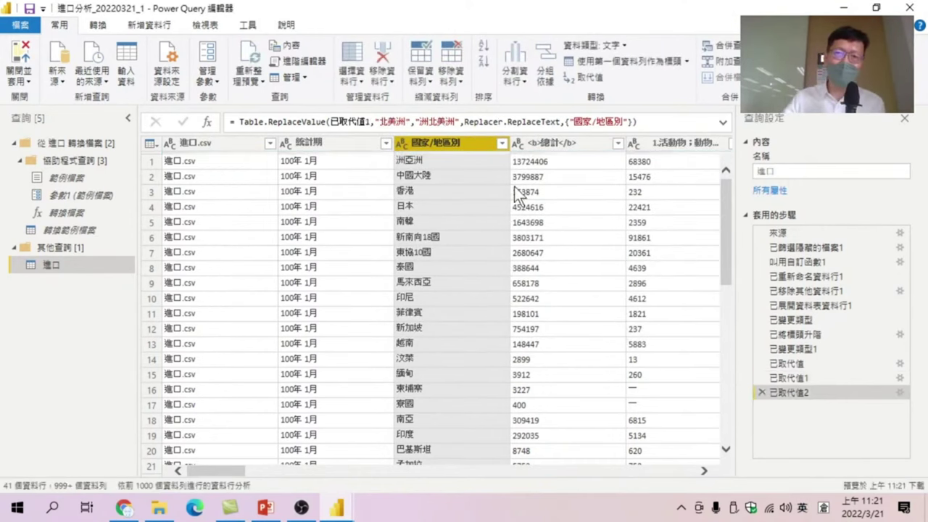
{"action": "left_click", "coordinate": [504, 143]}
{"action": "scroll", "coordinate": [329, 355], "scroll_direction": "down", "scroll_amount": 2}
{"action": "scroll", "coordinate": [329, 355], "scroll_direction": "down", "scroll_amount": 1}
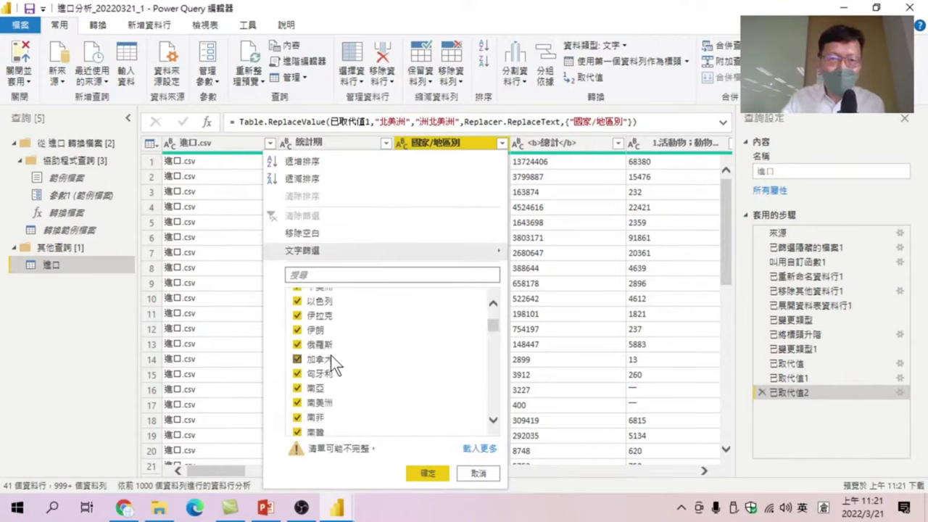
{"action": "scroll", "coordinate": [331, 356], "scroll_direction": "down", "scroll_amount": 1}
{"action": "scroll", "coordinate": [333, 356], "scroll_direction": "down", "scroll_amount": 1}
{"action": "scroll", "coordinate": [336, 355], "scroll_direction": "down", "scroll_amount": 1}
{"action": "scroll", "coordinate": [335, 356], "scroll_direction": "down", "scroll_amount": 1}
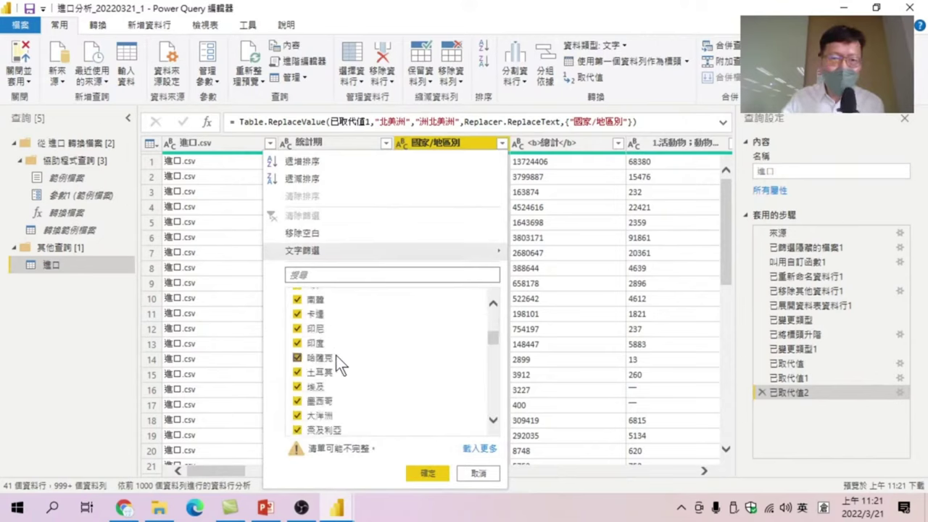
{"action": "scroll", "coordinate": [335, 355], "scroll_direction": "down", "scroll_amount": 1}
{"action": "scroll", "coordinate": [335, 355], "scroll_direction": "down", "scroll_amount": 1}
{"action": "scroll", "coordinate": [335, 356], "scroll_direction": "down", "scroll_amount": 1}
{"action": "scroll", "coordinate": [336, 356], "scroll_direction": "down", "scroll_amount": 2}
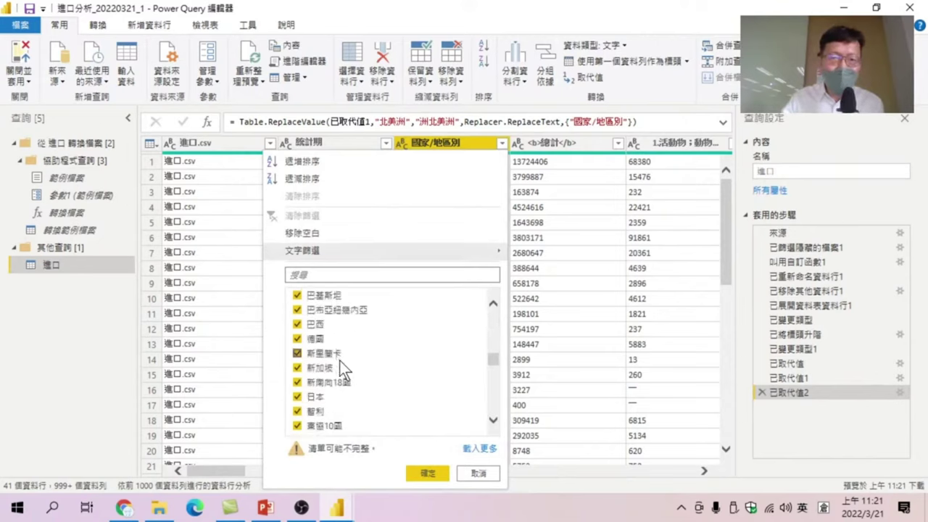
{"action": "scroll", "coordinate": [363, 360], "scroll_direction": "down", "scroll_amount": 1}
{"action": "scroll", "coordinate": [362, 361], "scroll_direction": "down", "scroll_amount": 1}
{"action": "scroll", "coordinate": [363, 364], "scroll_direction": "down", "scroll_amount": 1}
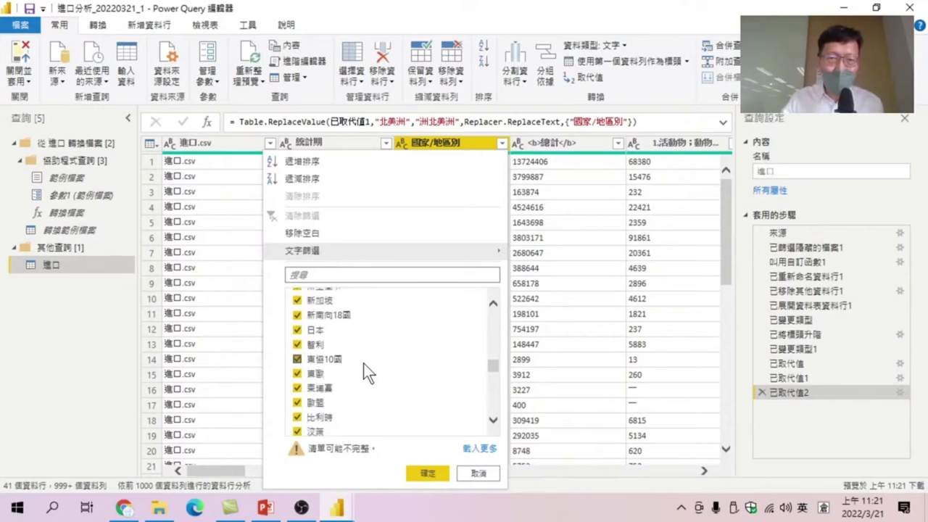
{"action": "scroll", "coordinate": [363, 364], "scroll_direction": "down", "scroll_amount": 1}
{"action": "scroll", "coordinate": [363, 364], "scroll_direction": "down", "scroll_amount": 1}
{"action": "scroll", "coordinate": [363, 364], "scroll_direction": "down", "scroll_amount": 1}
{"action": "scroll", "coordinate": [364, 364], "scroll_direction": "down", "scroll_amount": 1}
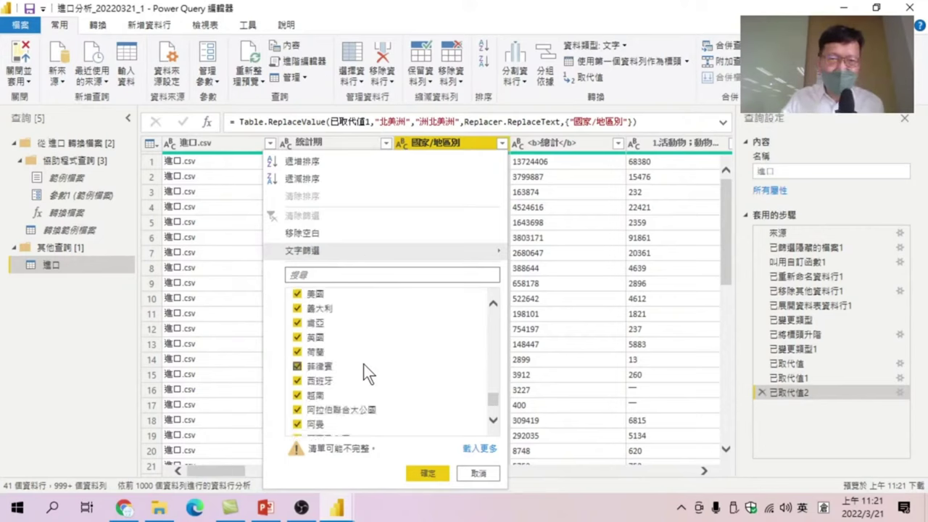
{"action": "scroll", "coordinate": [363, 364], "scroll_direction": "down", "scroll_amount": 1}
{"action": "scroll", "coordinate": [363, 367], "scroll_direction": "up", "scroll_amount": 1}
{"action": "scroll", "coordinate": [365, 370], "scroll_direction": "up", "scroll_amount": 1}
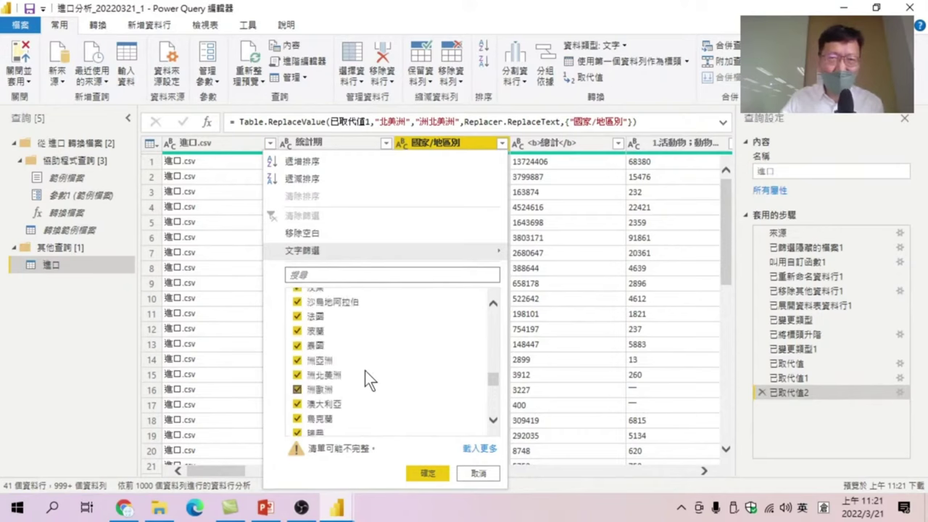
{"action": "scroll", "coordinate": [365, 371], "scroll_direction": "up", "scroll_amount": 2}
{"action": "left_click", "coordinate": [330, 276]}
{"action": "type", "text": "宗"}
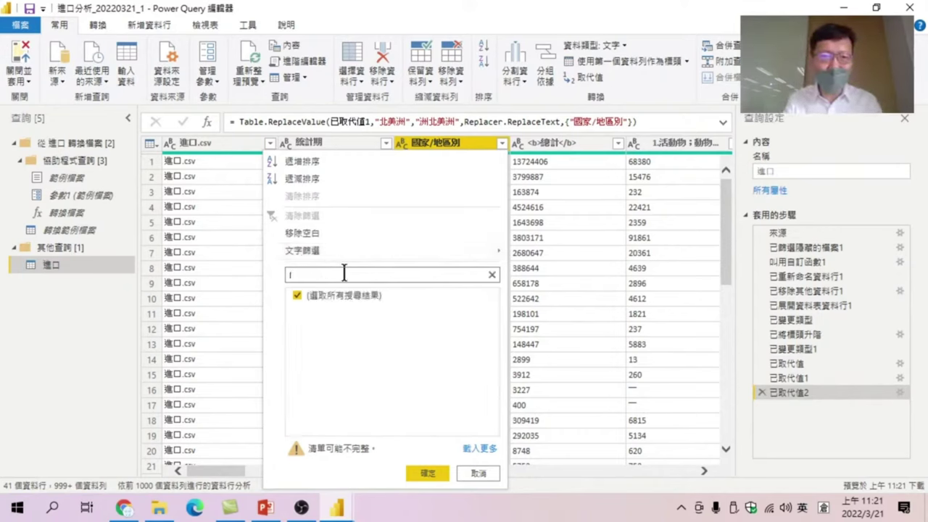
{"action": "type", "text": "中美"}
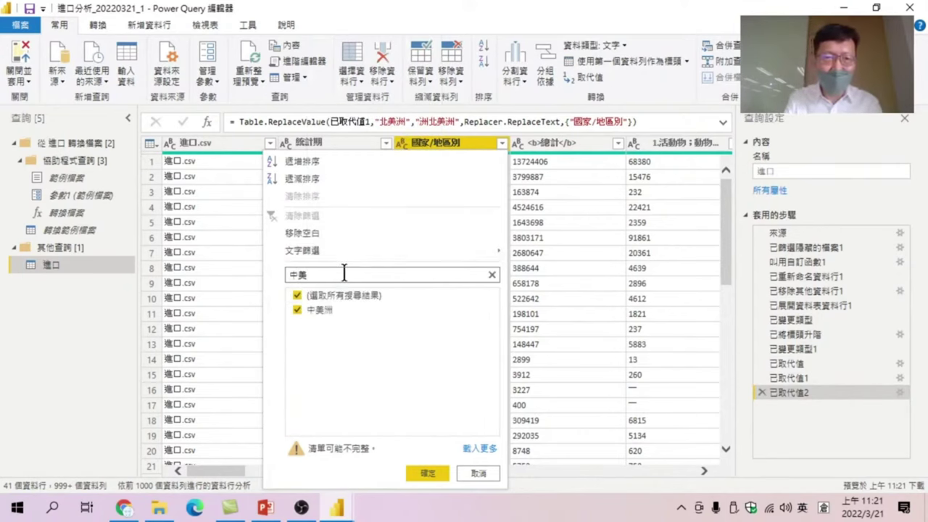
{"action": "left_click_drag", "start_coordinate": [345, 273], "coordinate": [226, 269]}
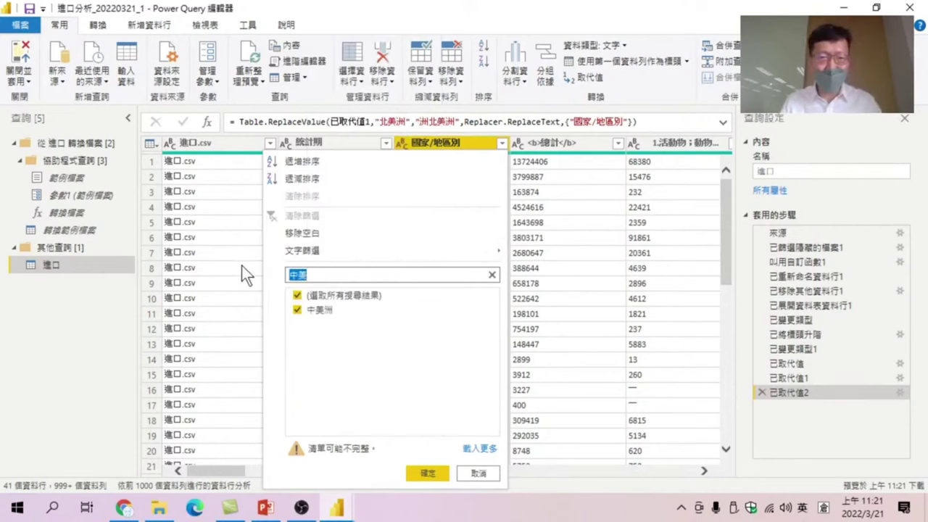
{"action": "key", "text": "BackSpace"}
{"action": "left_click", "coordinate": [479, 472]}
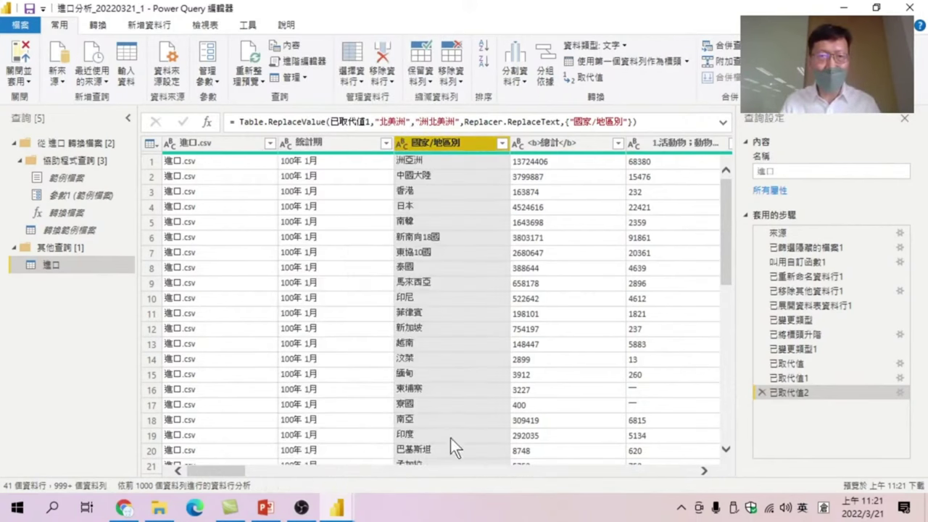
Replace 中美洲 with 洲中美洲 in the 國家/地區別 column.
{"action": "right_click", "coordinate": [437, 143]}
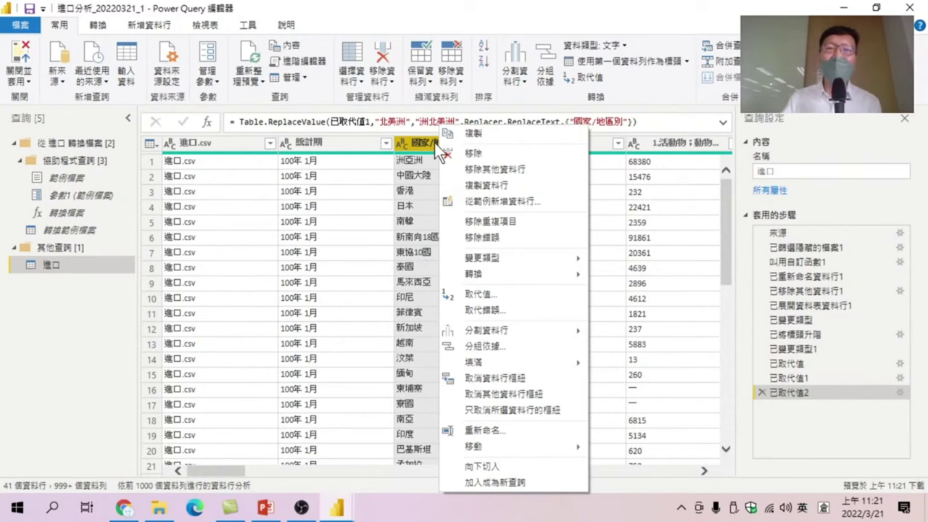
{"action": "left_click", "coordinate": [497, 293]}
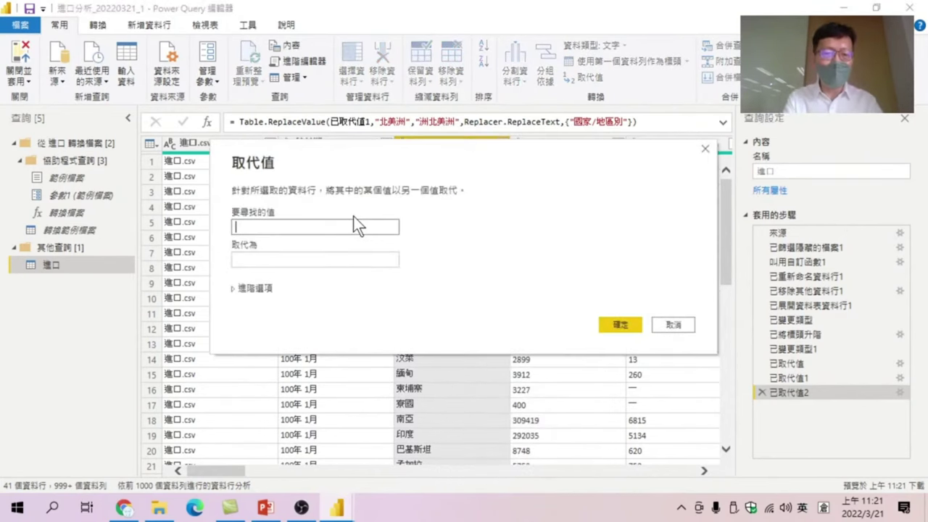
{"action": "type", "text": "中美"}
{"action": "type", "text": "洲"}
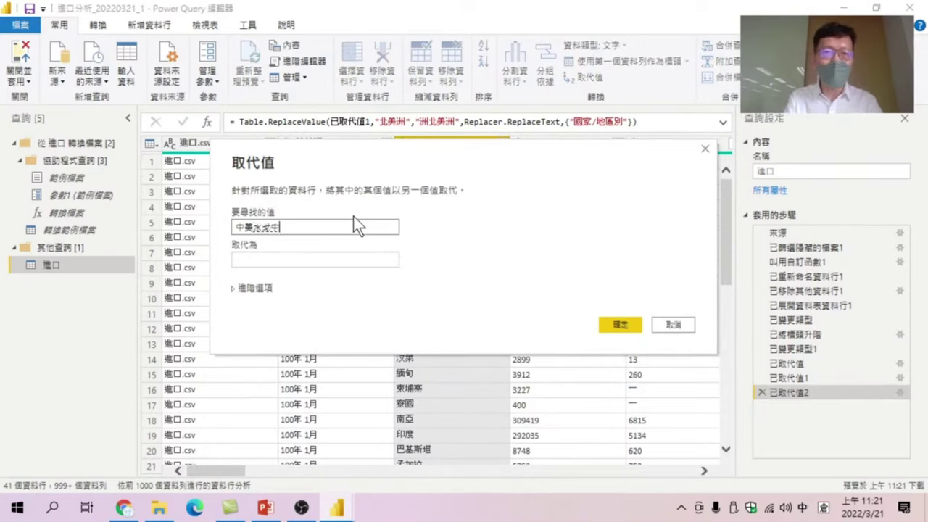
{"action": "key", "text": "Tab"}
{"action": "type", "text": "ab"}
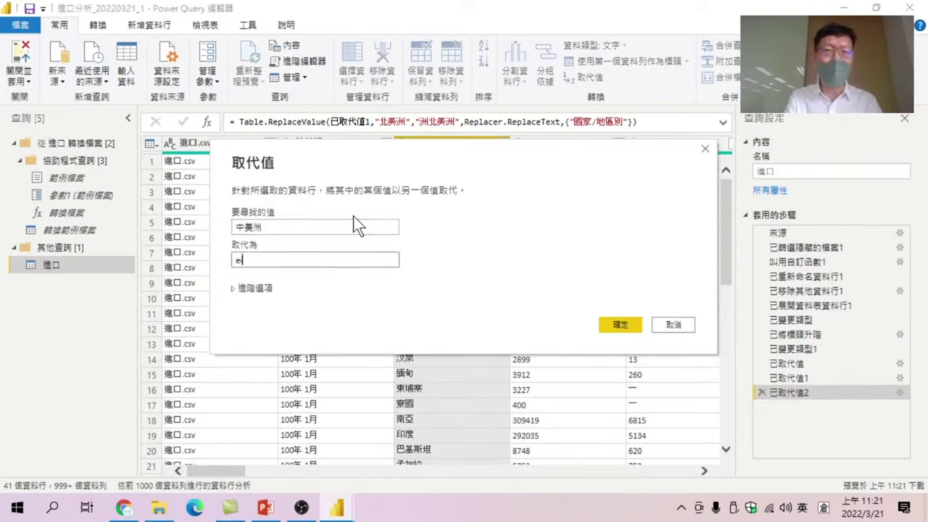
{"action": "key", "text": "BackSpace"}
{"action": "key", "text": "BackSpace"}
{"action": "key", "text": "shift"}
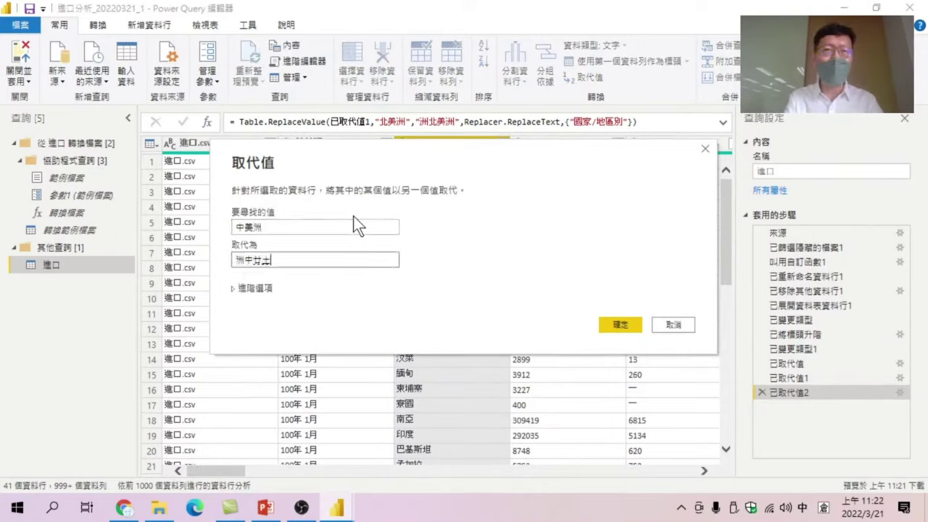
{"action": "type", "text": "洲中美水戈2"}
{"action": "key", "text": "shift"}
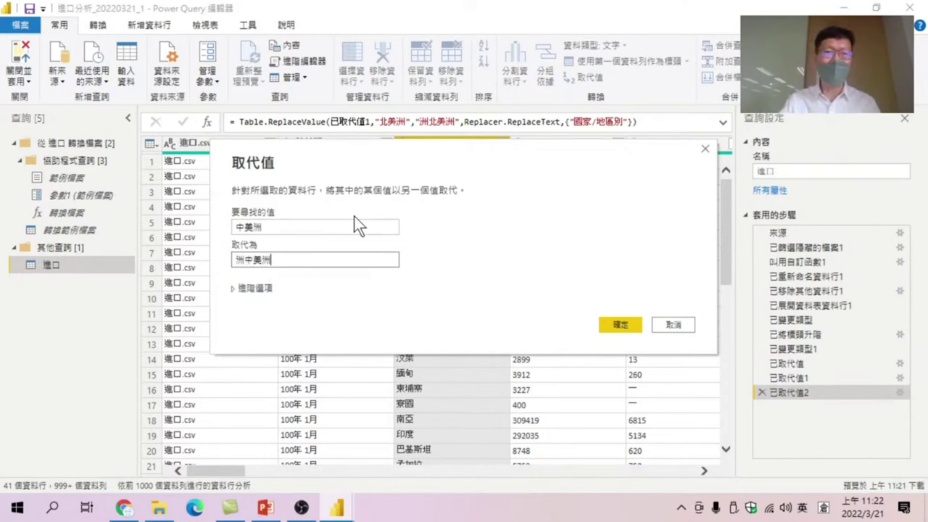
{"action": "left_click", "coordinate": [625, 324]}
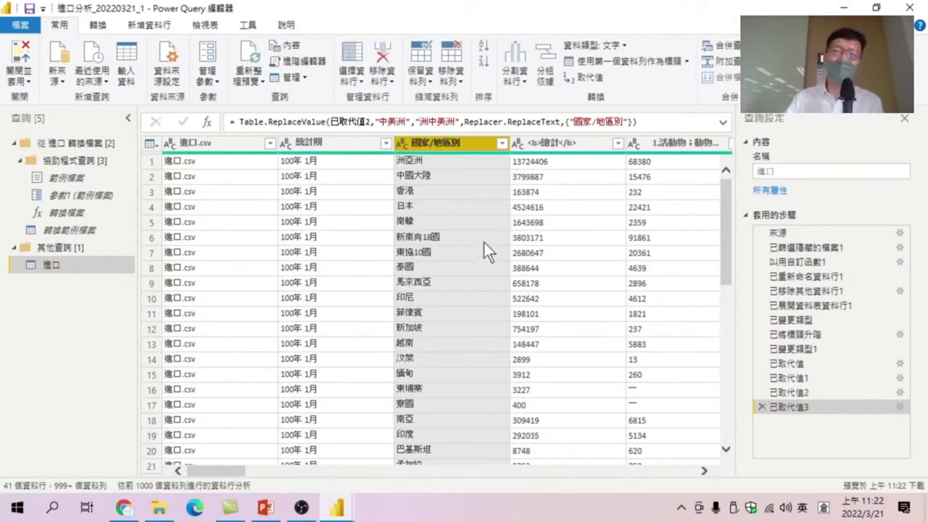
Search the 國家/地區別 filter list for 南 to check entries, without applying a filter.
{"action": "right_click", "coordinate": [434, 142]}
{"action": "left_click", "coordinate": [417, 133]}
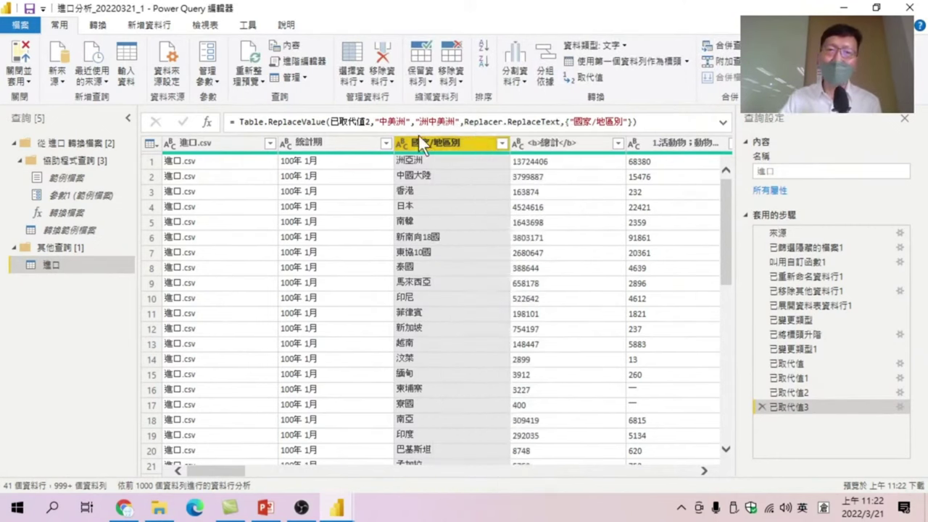
{"action": "left_click", "coordinate": [501, 145]}
{"action": "left_click", "coordinate": [358, 275]}
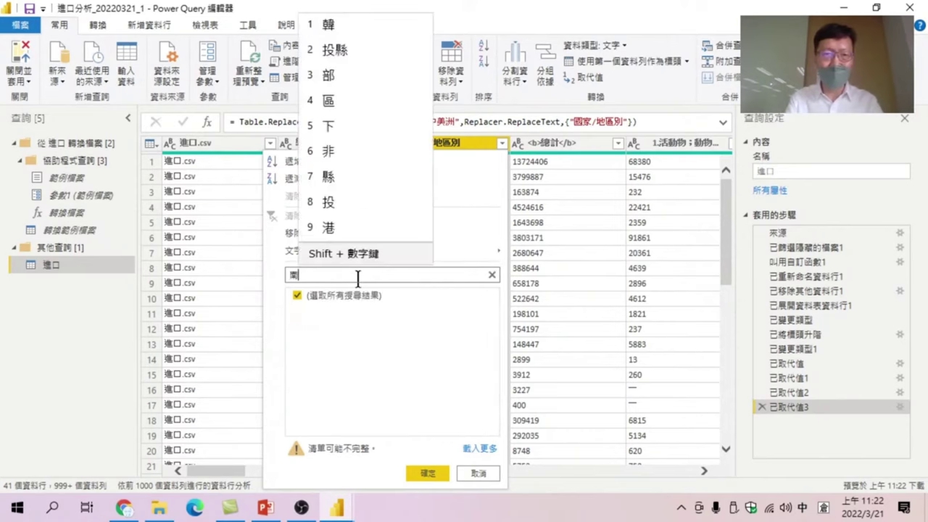
{"action": "type", "text": "南"}
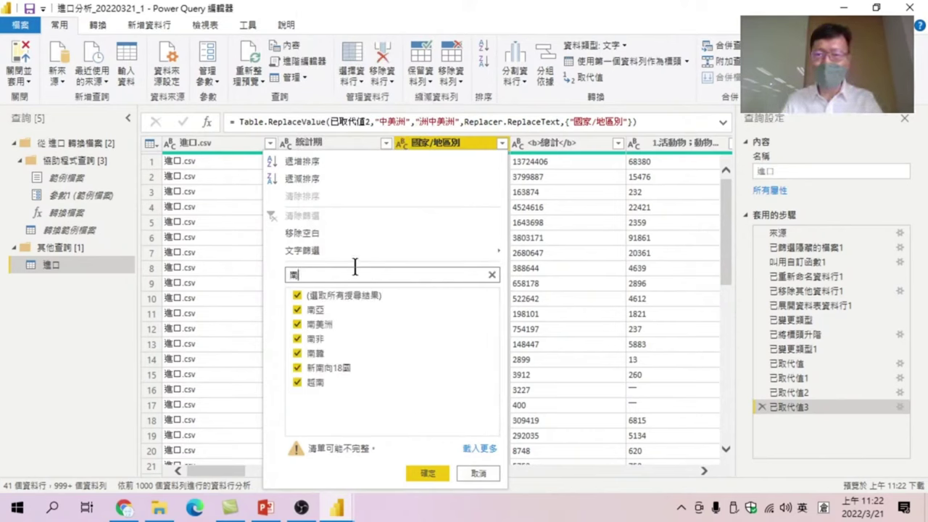
{"action": "key", "text": "BackSpace"}
{"action": "left_click", "coordinate": [476, 474]}
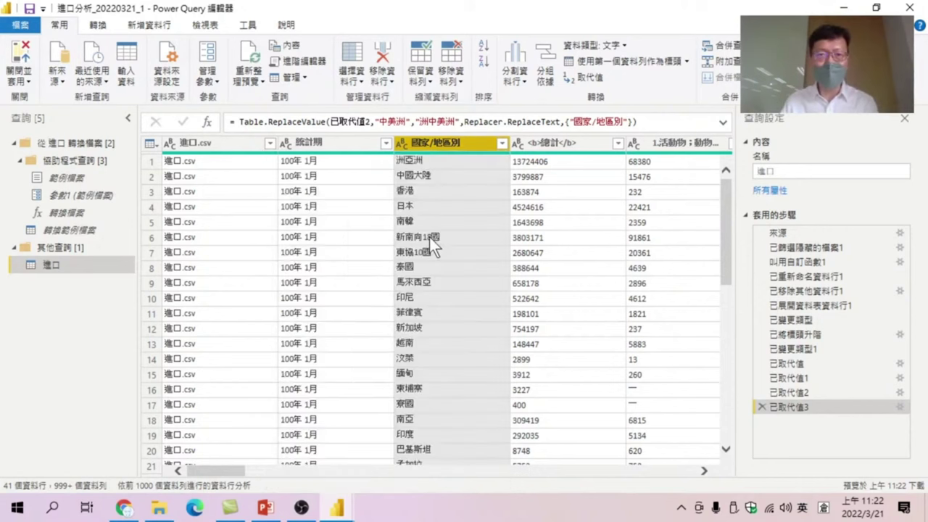
Replace 南美洲 with 洲南美洲 in the 國家/地區別 column.
{"action": "right_click", "coordinate": [438, 149]}
{"action": "left_click", "coordinate": [492, 295]}
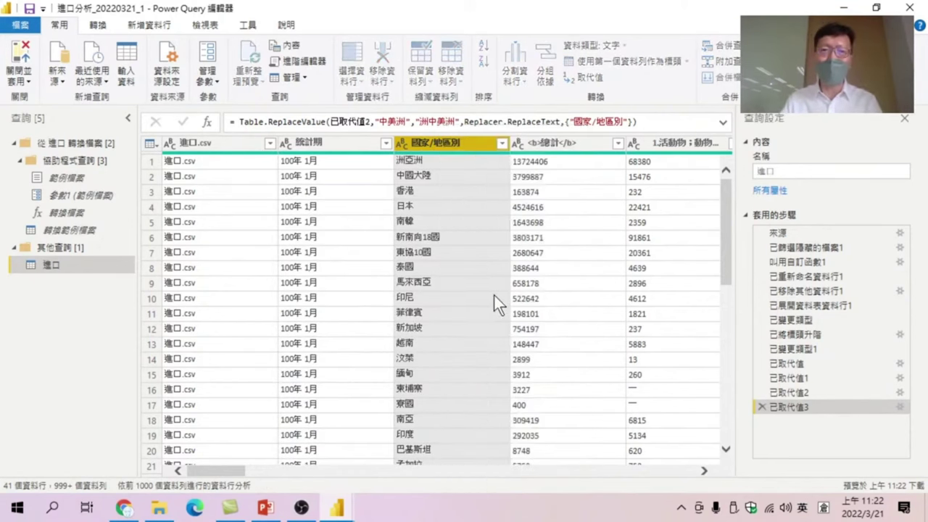
{"action": "type", "text": "e"}
{"action": "key", "text": "shift"}
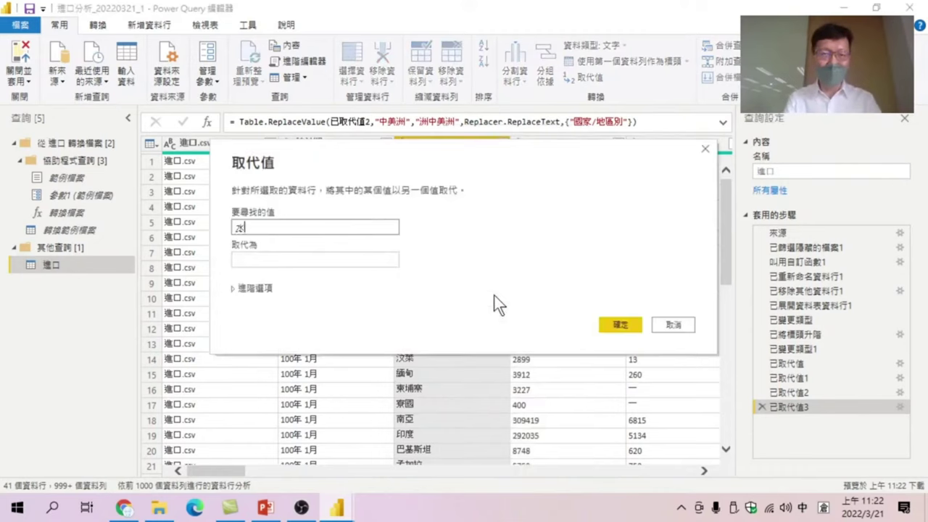
{"action": "type", "text": "洲"}
{"action": "key", "text": "BackSpace"}
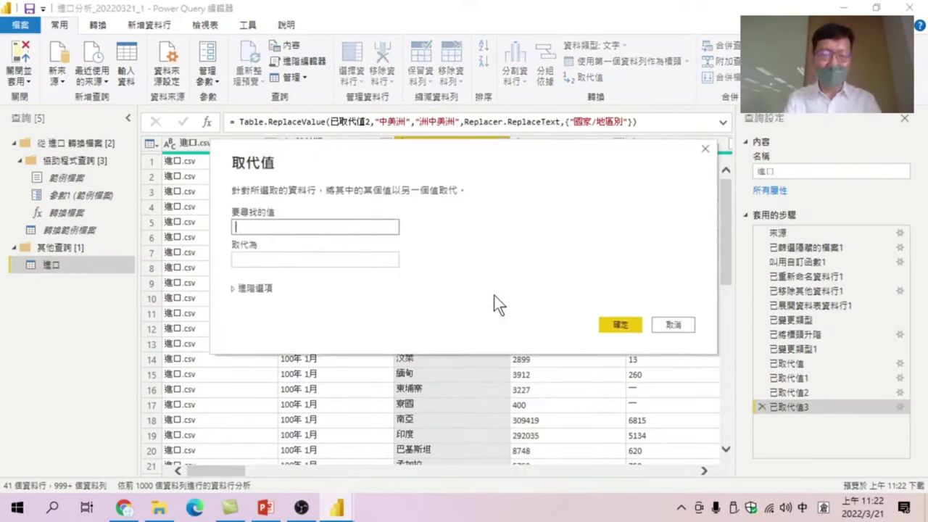
{"action": "type", "text": "南"}
{"action": "type", "text": "美洲"}
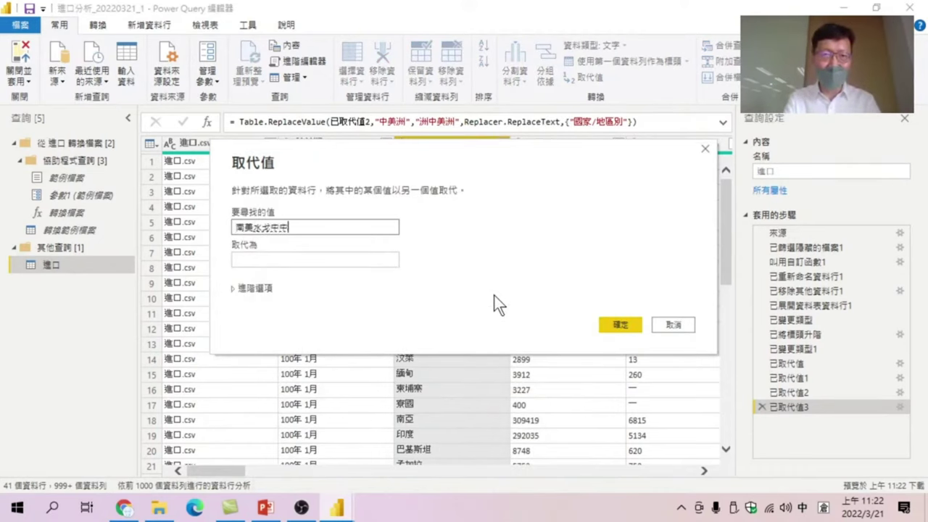
{"action": "key", "text": "Tab"}
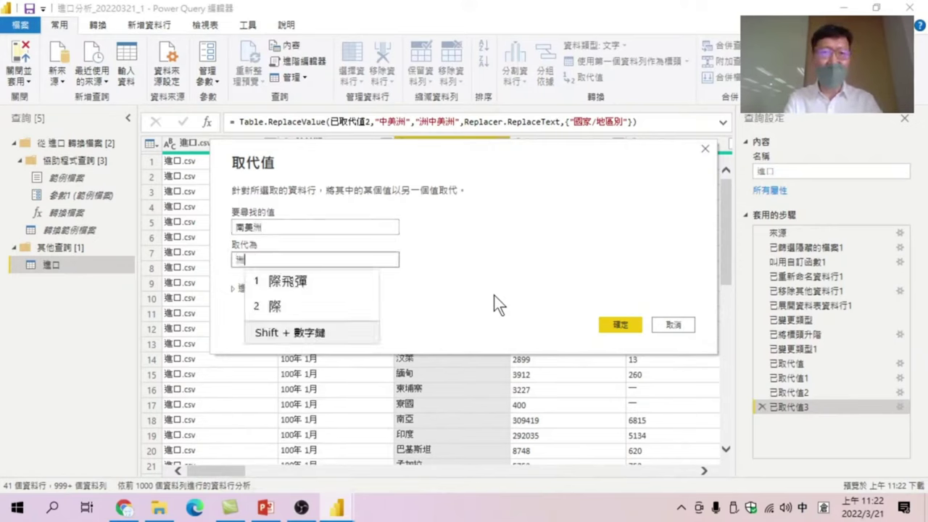
{"action": "type", "text": "洲南美洲戈宋"}
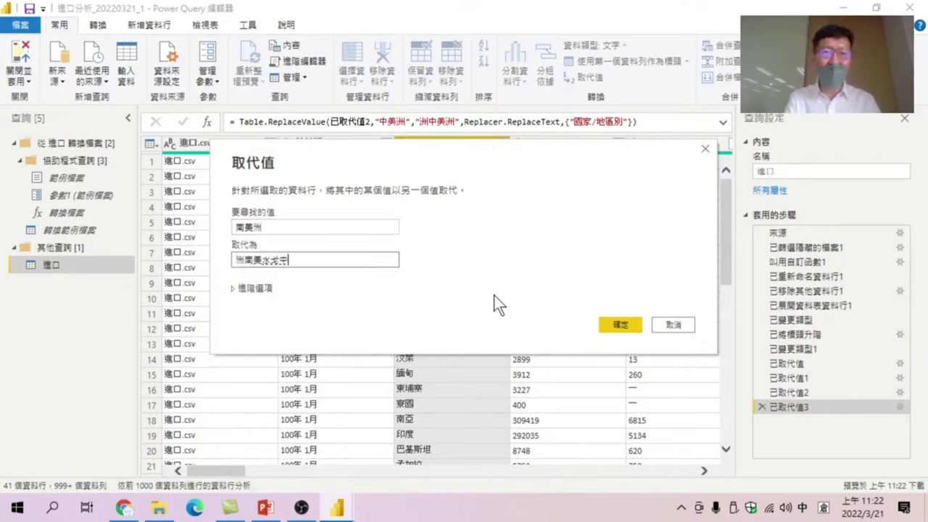
{"action": "key", "text": "Return"}
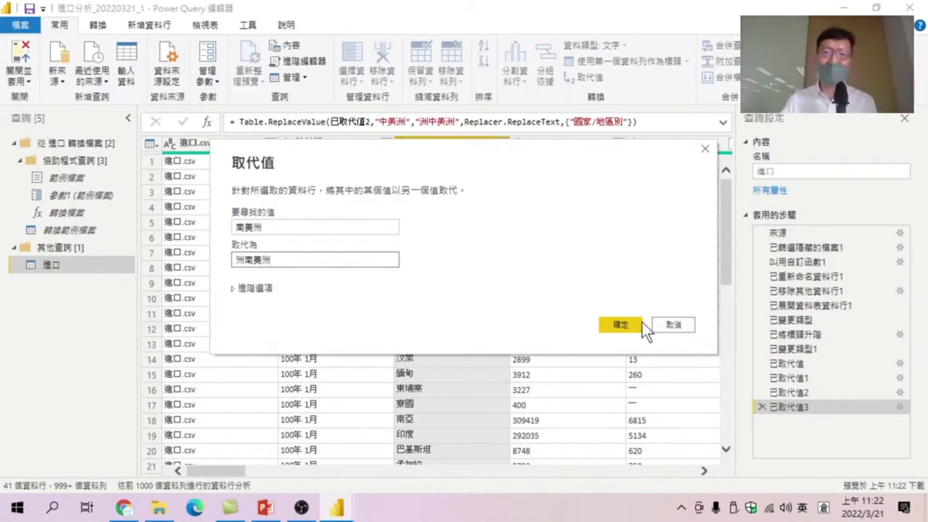
{"action": "left_click", "coordinate": [637, 323]}
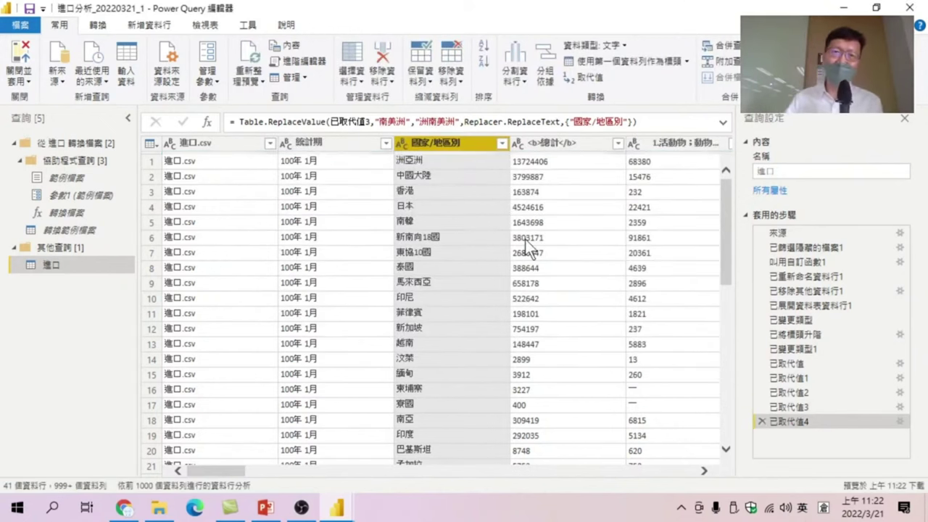
Search the 國家/地區別 filter list for 大洋 to check entries, without applying a filter.
{"action": "right_click", "coordinate": [459, 138]}
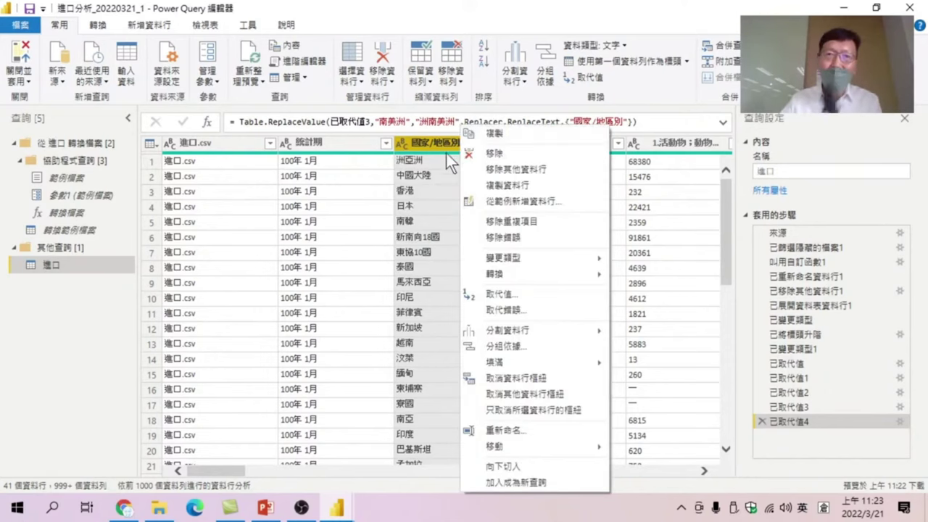
{"action": "left_click", "coordinate": [439, 144]}
{"action": "left_click", "coordinate": [502, 144]}
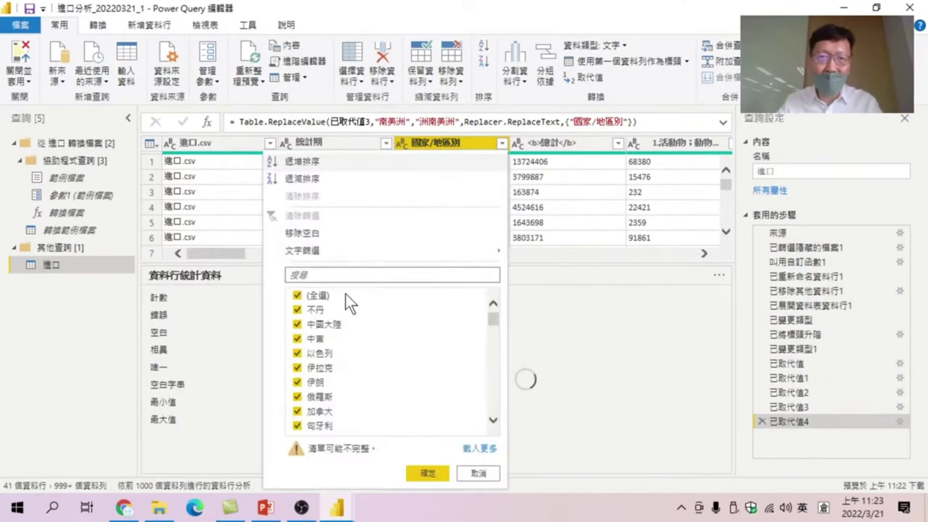
{"action": "left_click", "coordinate": [324, 274]}
{"action": "type", "text": "k大洋"}
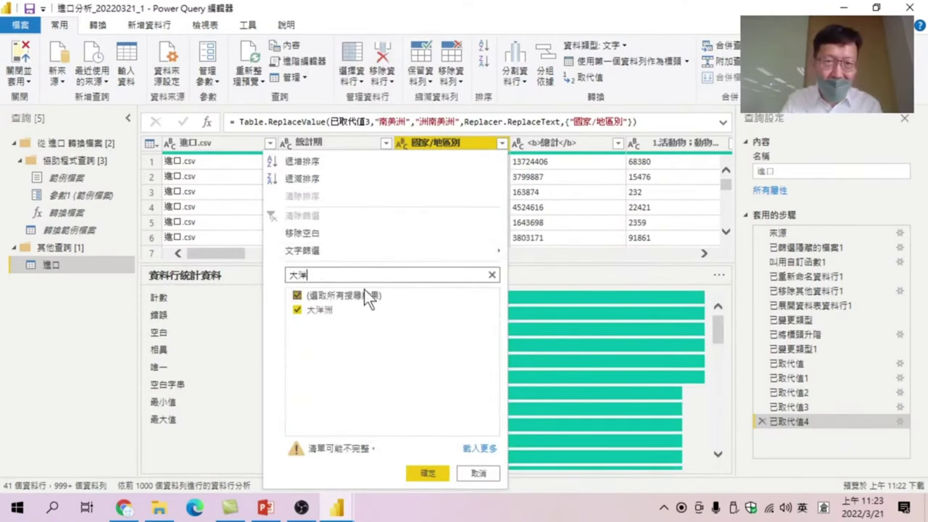
{"action": "left_click_drag", "start_coordinate": [350, 274], "coordinate": [297, 276]}
{"action": "key", "text": "BackSpace"}
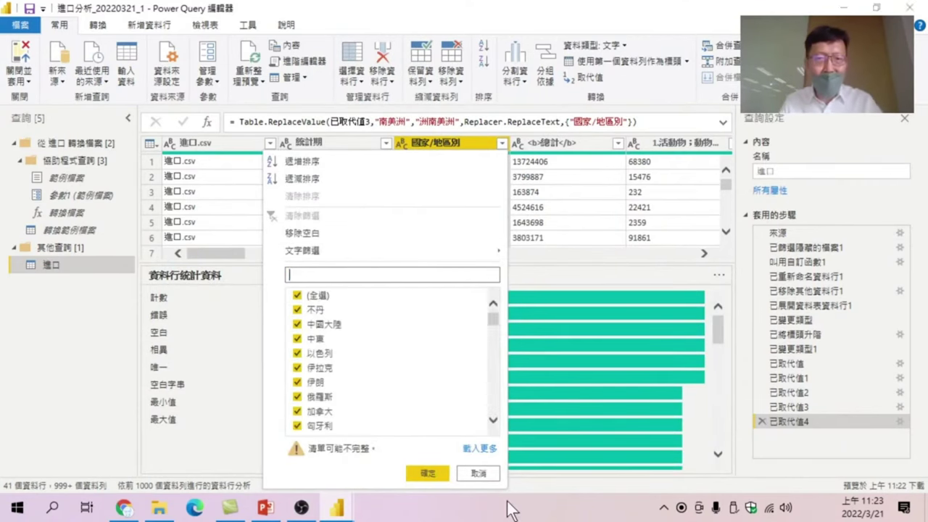
{"action": "left_click", "coordinate": [479, 473]}
Replace 大洋洲 with 洲大洋洲, then search the filter list to check the 洲 entries.
{"action": "right_click", "coordinate": [462, 145]}
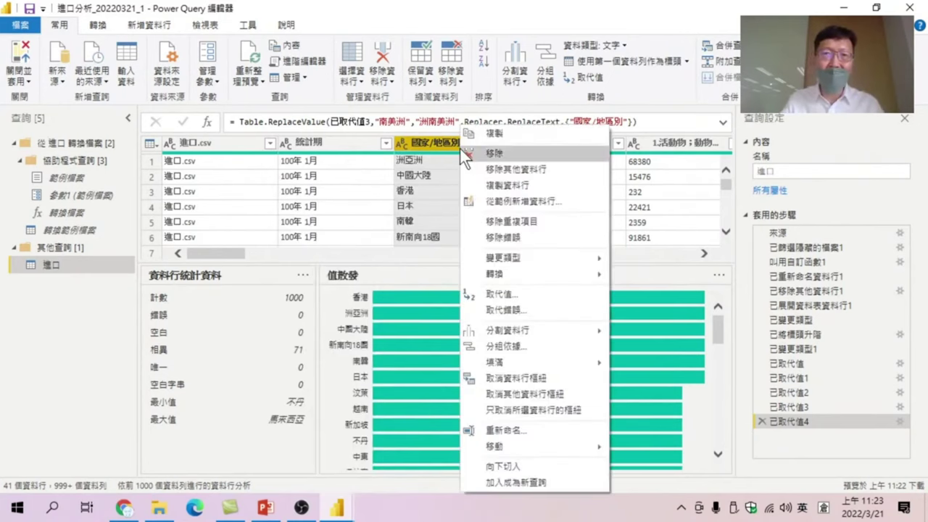
{"action": "left_click", "coordinate": [496, 295]}
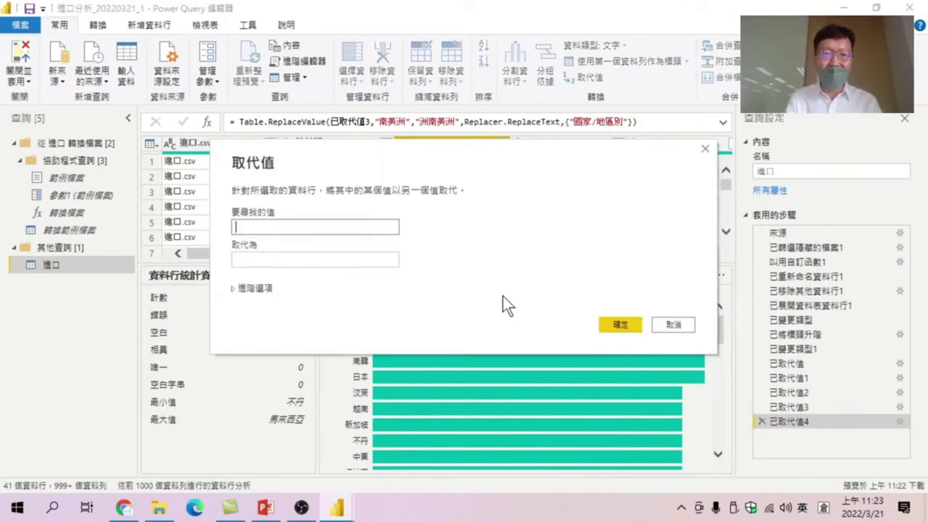
{"action": "type", "text": "大洋洲"}
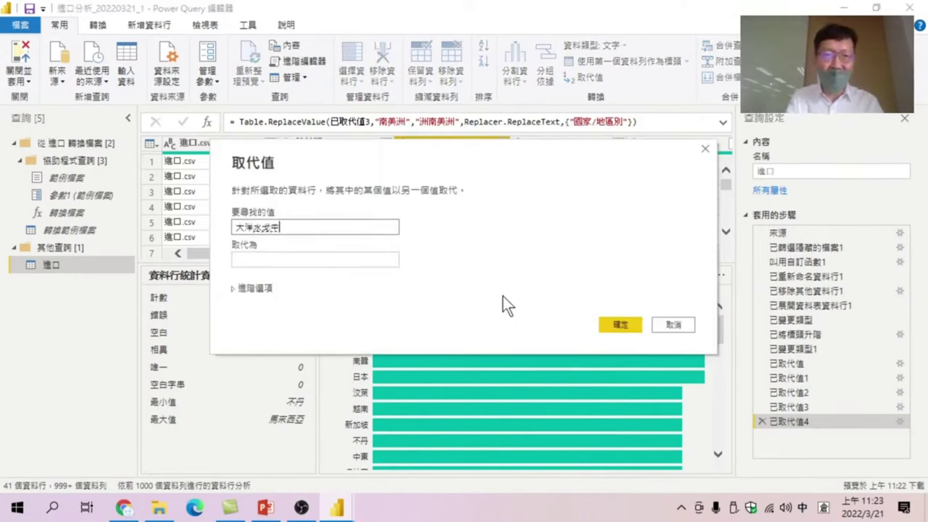
{"action": "key", "text": "Tab"}
{"action": "type", "text": "澳洲"}
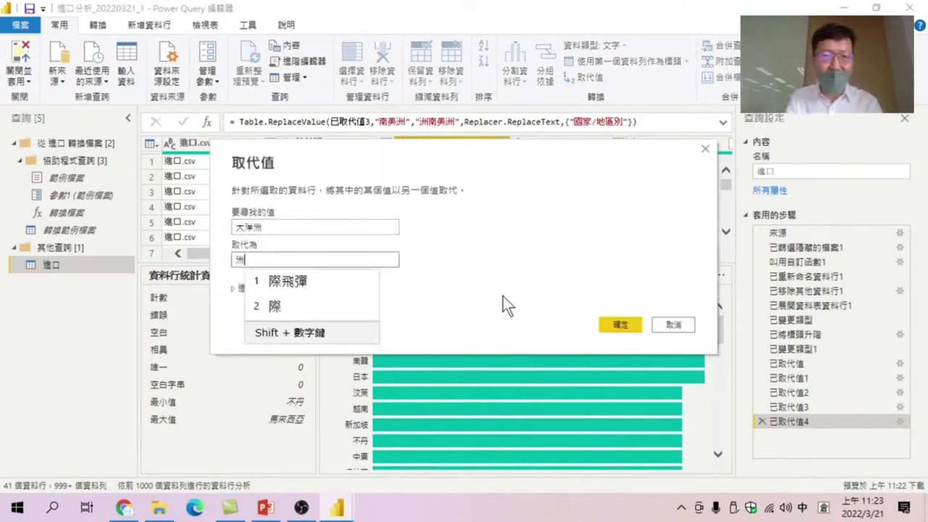
{"action": "type", "text": "洲大洋洲"}
{"action": "key", "text": "space"}
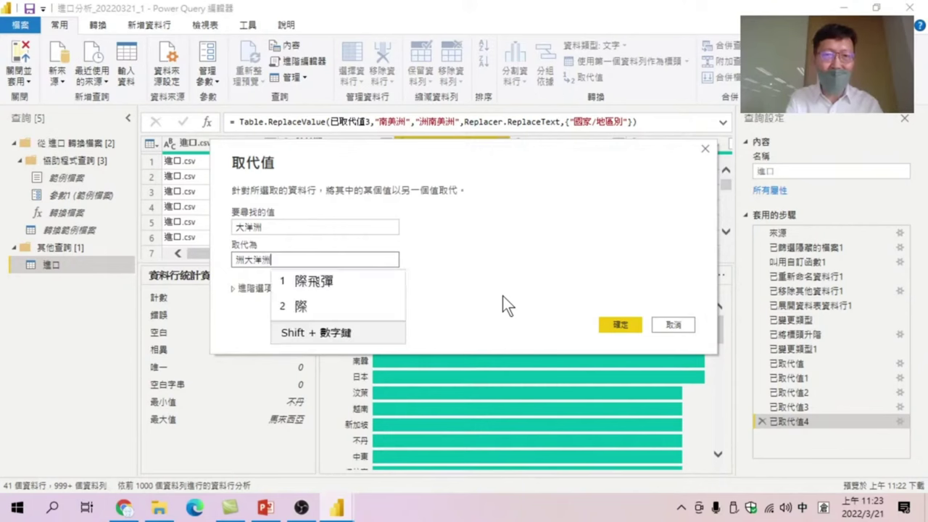
{"action": "left_click", "coordinate": [608, 324]}
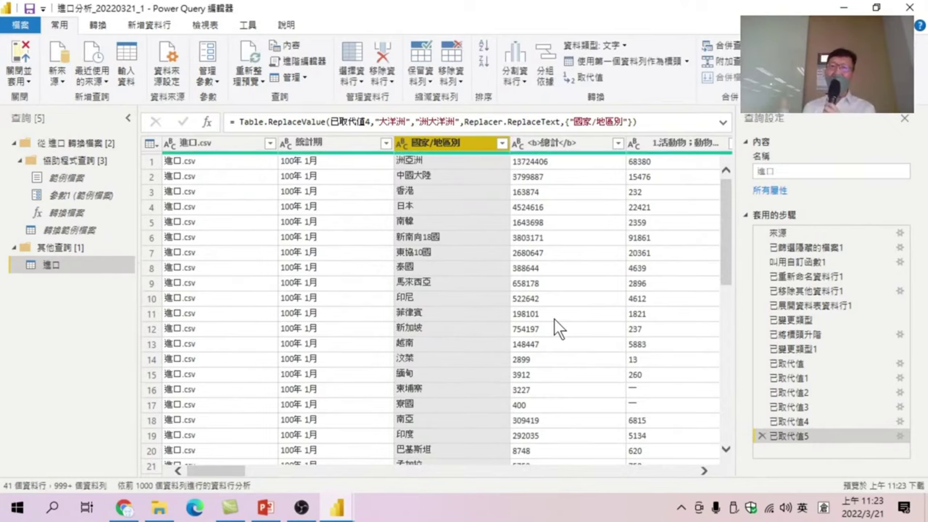
{"action": "left_click", "coordinate": [501, 143]}
{"action": "left_click", "coordinate": [316, 275]}
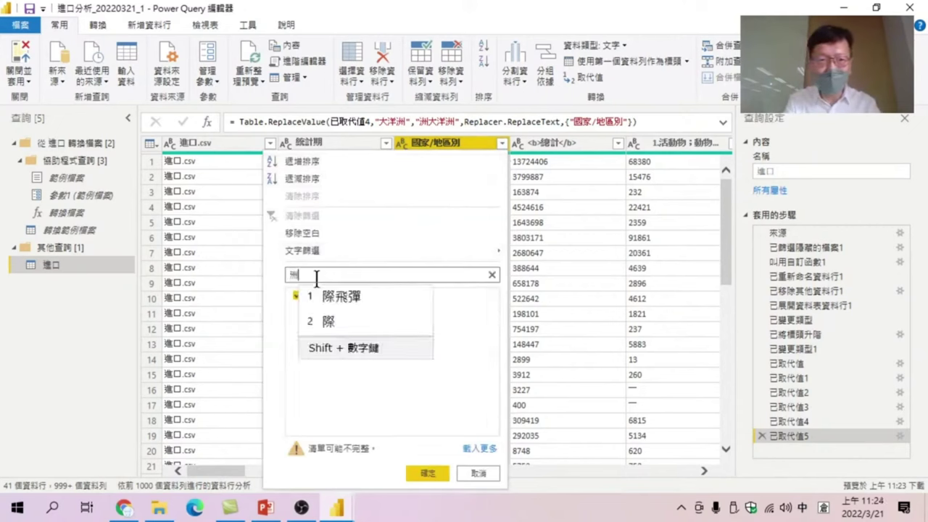
Close the filter list and start a 國家/地區別 value replacement that finds 非洲.
{"action": "type", "text": "洲"}
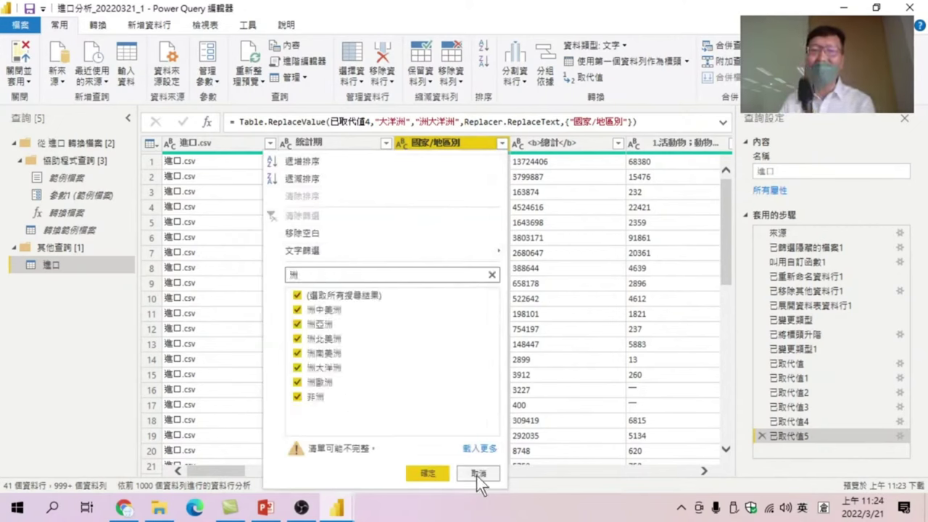
{"action": "left_click", "coordinate": [477, 473]}
{"action": "right_click", "coordinate": [450, 140]}
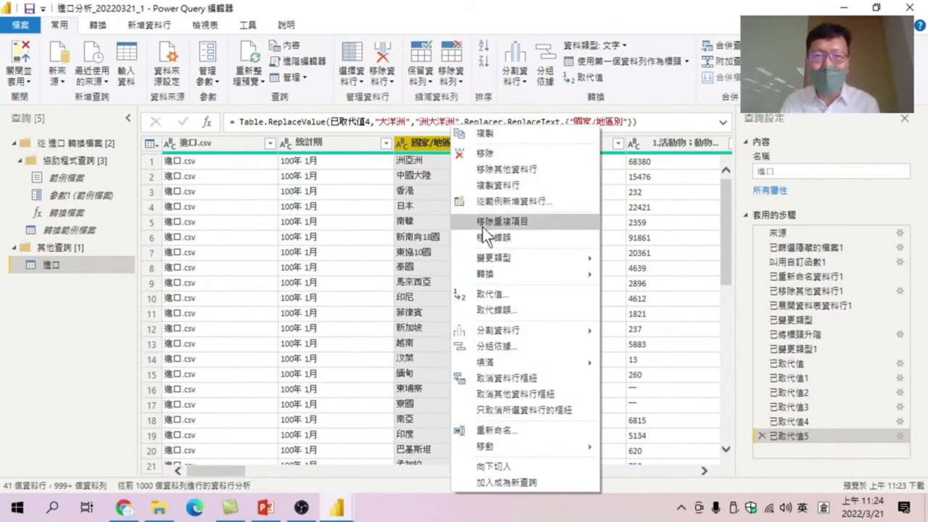
{"action": "left_click", "coordinate": [496, 296]}
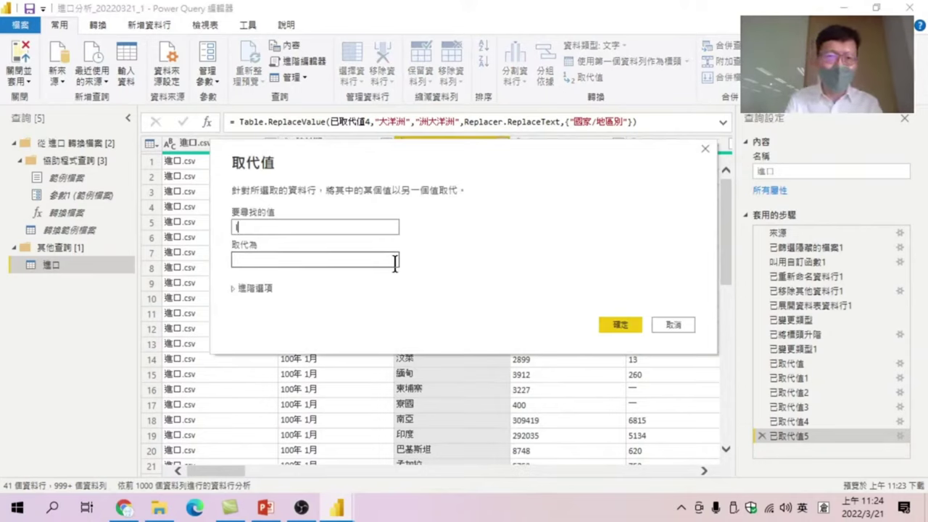
{"action": "type", "text": "菲水戈宋"}
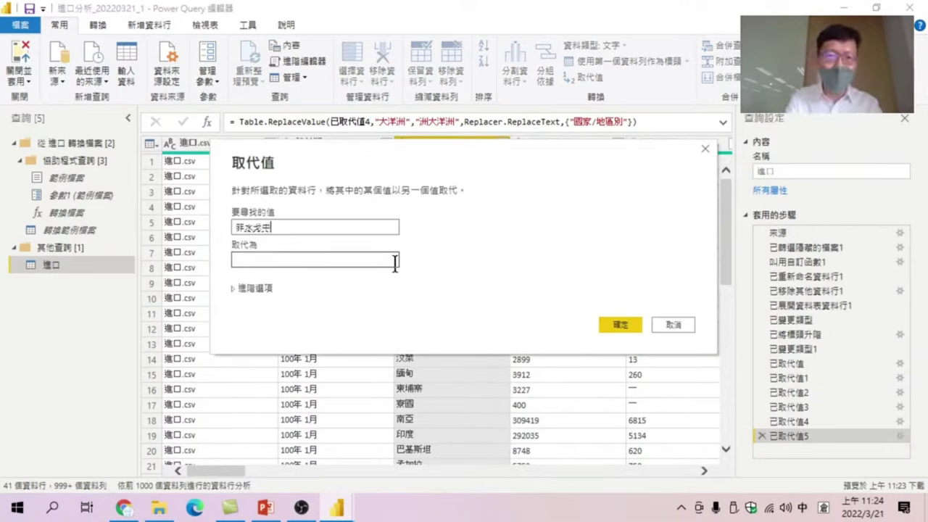
{"action": "key", "text": "space"}
Enter 洲非洲 as the replacement value and confirm the replacement.
{"action": "left_click", "coordinate": [395, 262]}
{"action": "type", "text": "水"}
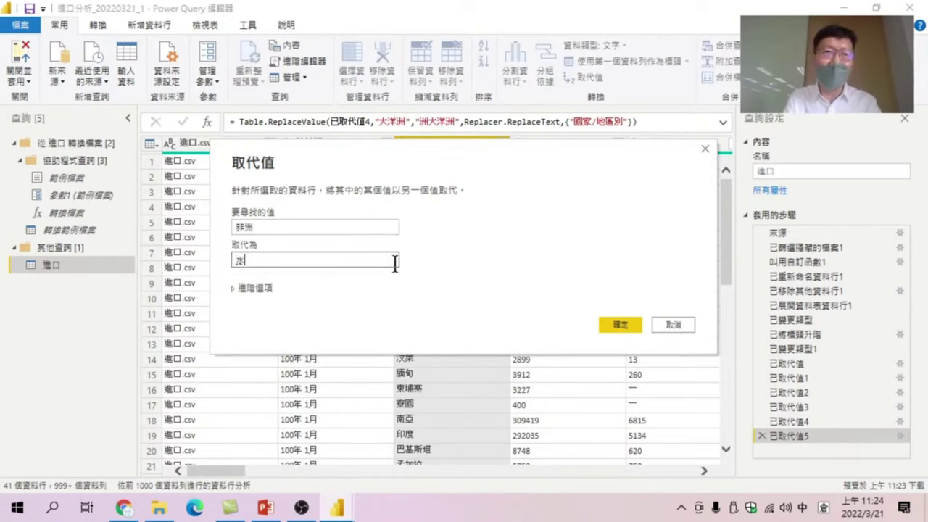
{"action": "type", "text": "戈中中"}
{"action": "key", "text": "space"}
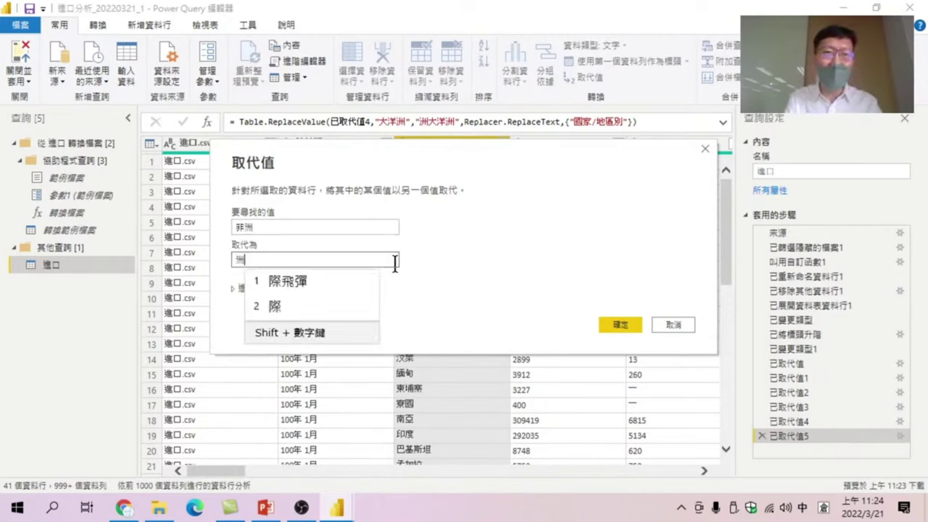
{"action": "type", "text": "lmyyy"}
{"action": "key", "text": "space"}
{"action": "key", "text": "1"}
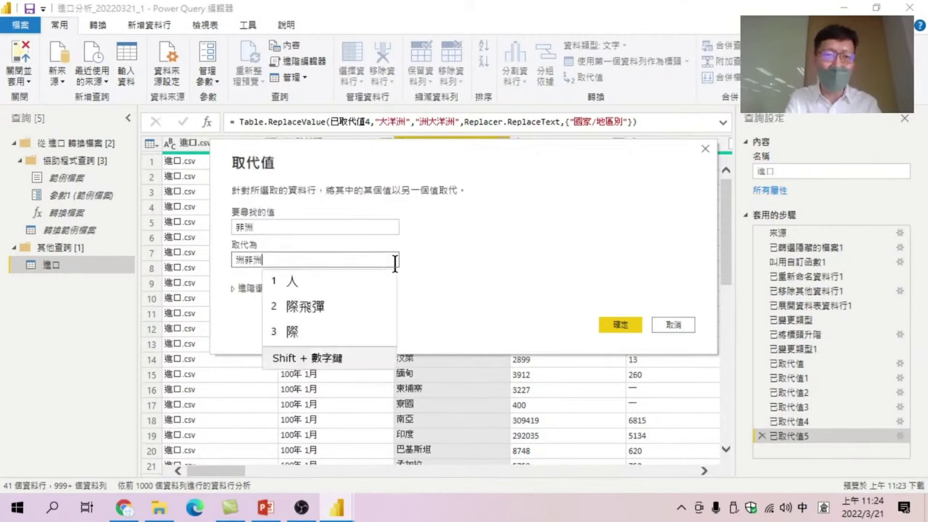
{"action": "key", "text": "Escape"}
{"action": "left_click", "coordinate": [622, 322]}
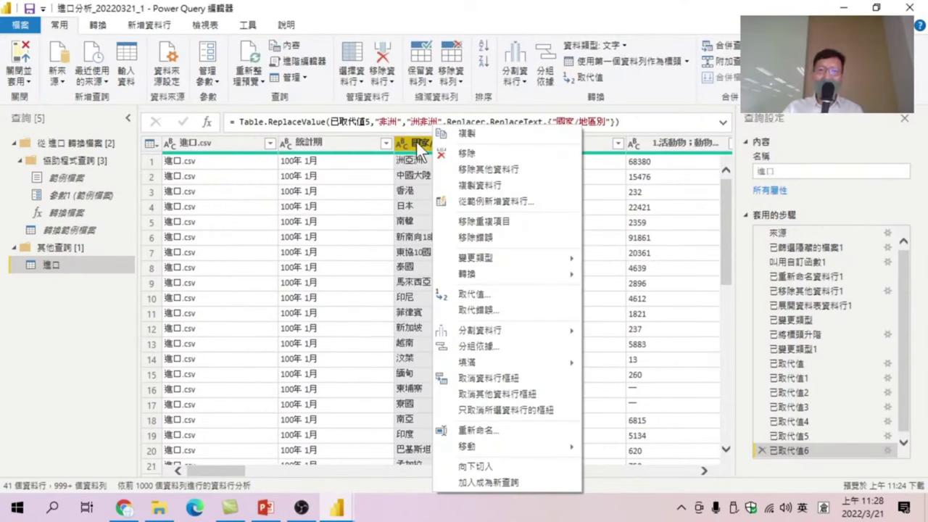
Choose Split Column by Delimiter from the 國家/地區別 column's context menu.
{"action": "mouse_move", "coordinate": [493, 330]}
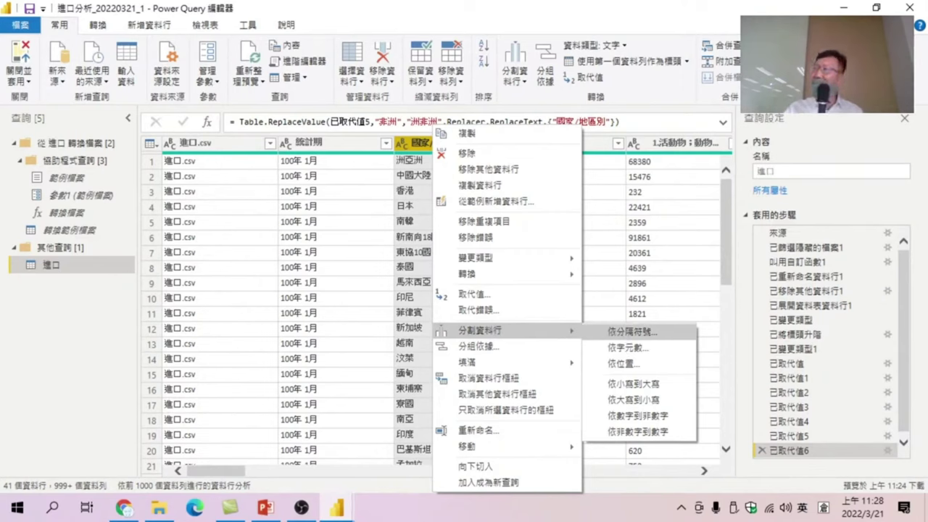
{"action": "left_click", "coordinate": [420, 138]}
{"action": "right_click", "coordinate": [439, 139]}
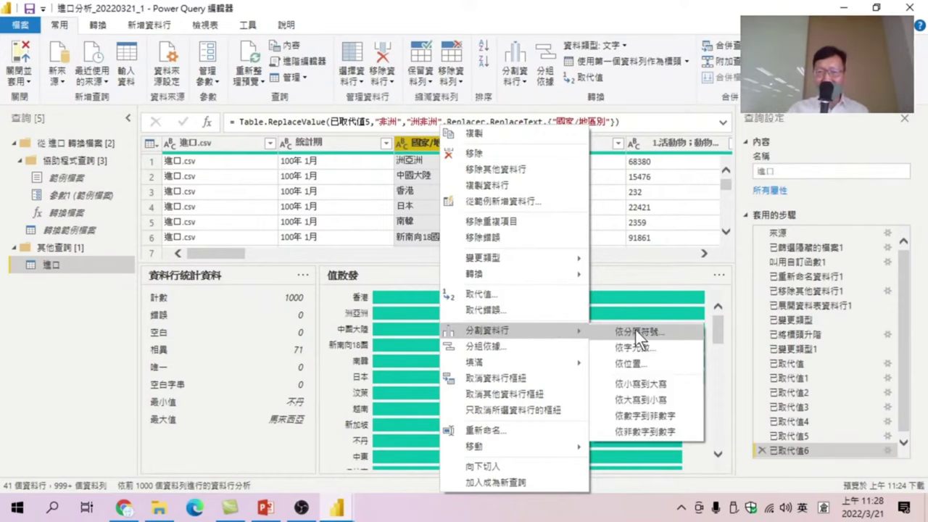
{"action": "left_click", "coordinate": [638, 333]}
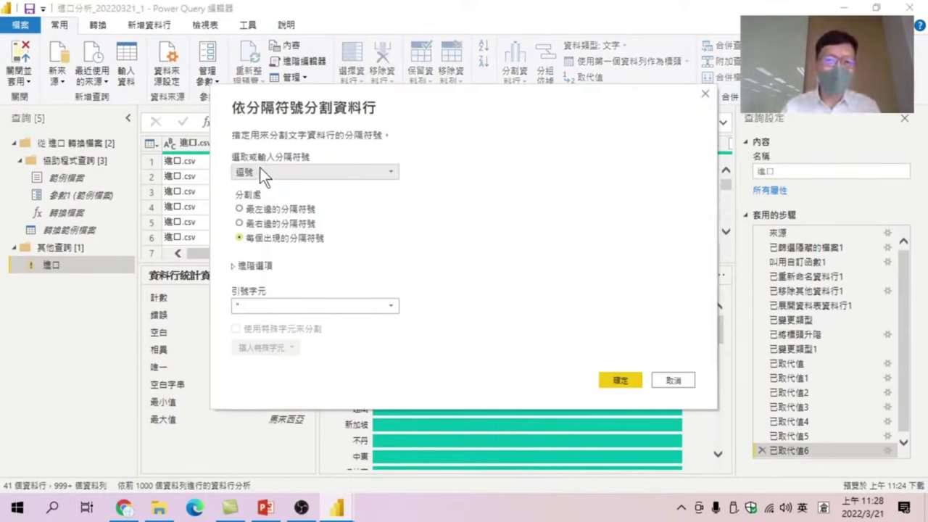
Split 國家/地區別 once at the left-most occurrence of the custom delimiter 洲.
{"action": "left_click", "coordinate": [258, 169]}
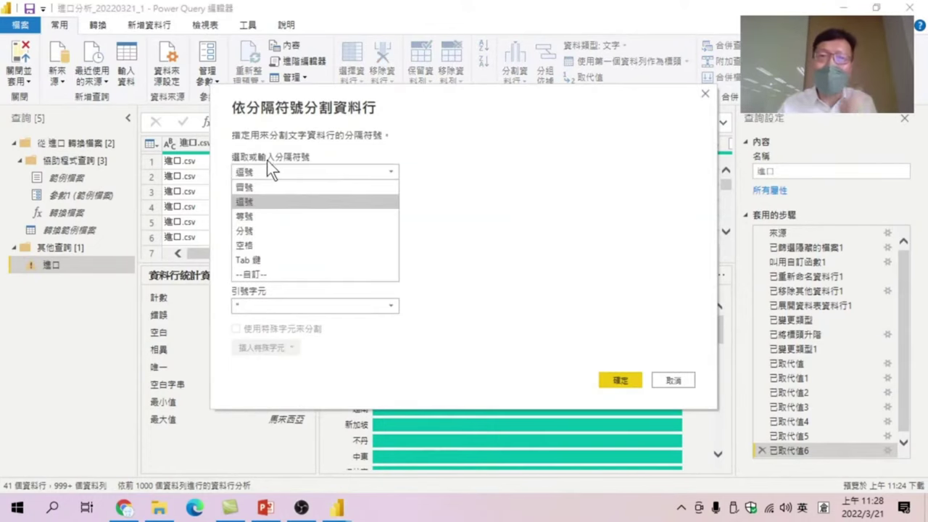
{"action": "left_click", "coordinate": [260, 274]}
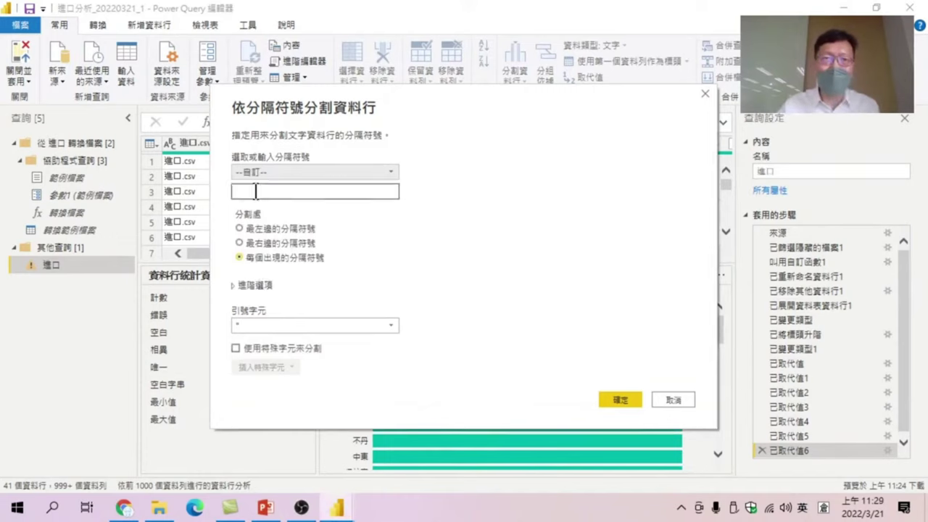
{"action": "key", "text": "shift"}
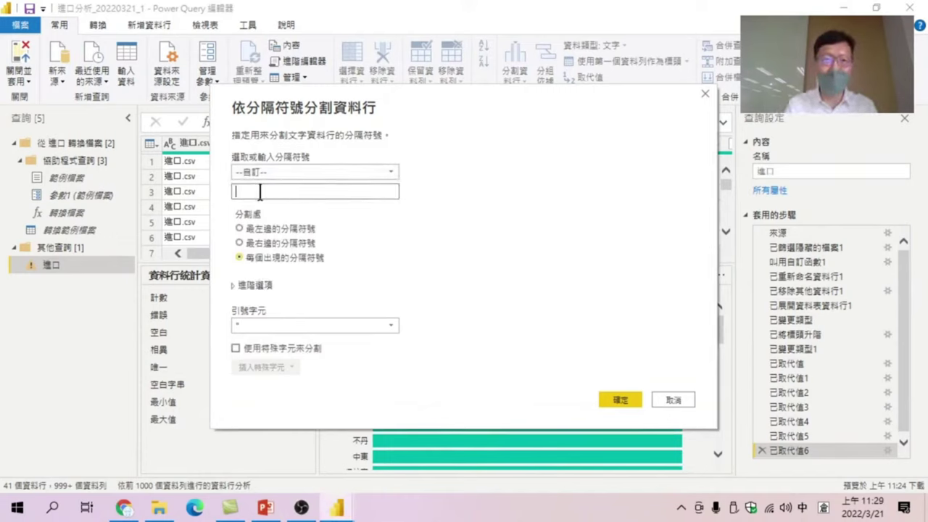
{"action": "type", "text": "號"}
{"action": "key", "text": "shift"}
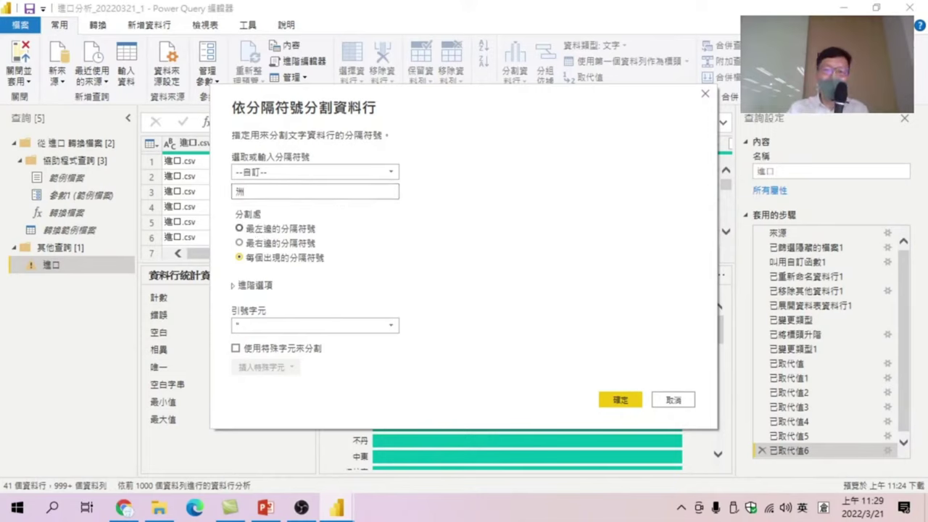
{"action": "left_click", "coordinate": [254, 231]}
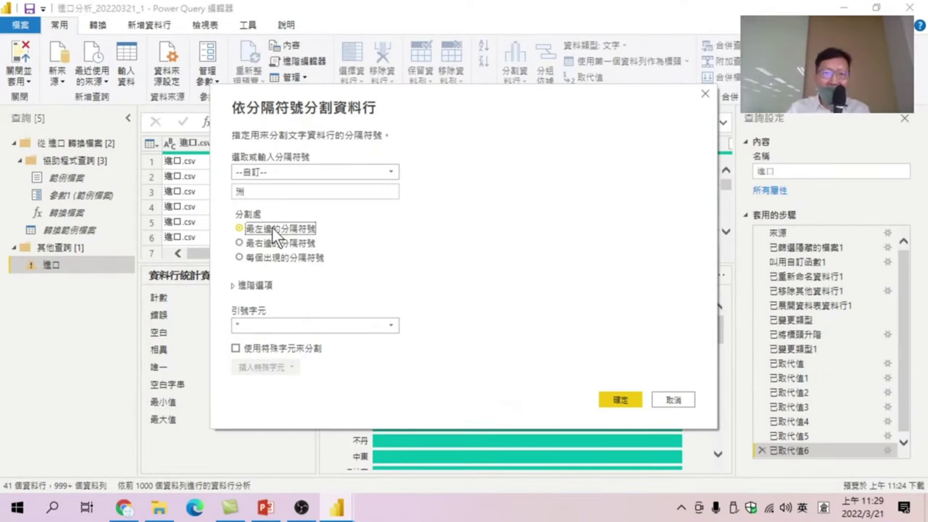
{"action": "left_click", "coordinate": [625, 400]}
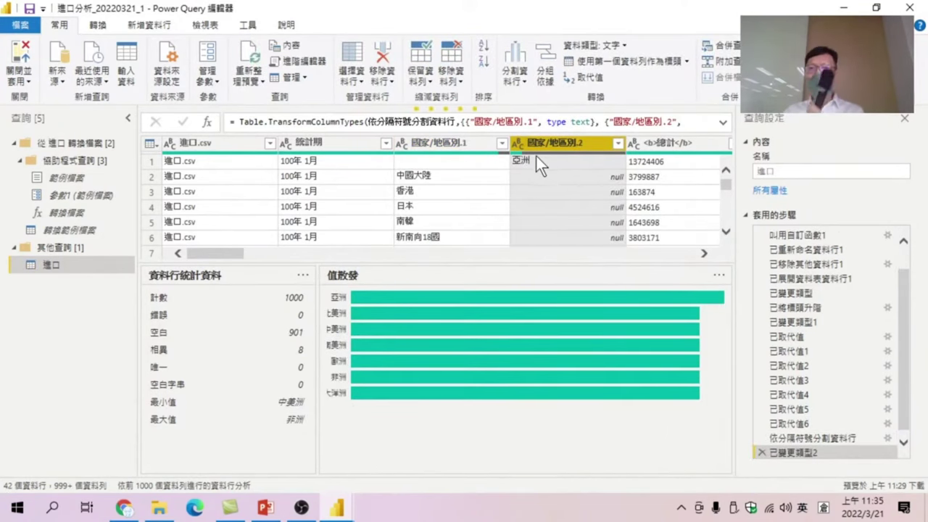
Select 國家/地區別.2 and scroll through it, confirming continents appear only on heading rows with nulls elsewhere.
{"action": "left_click", "coordinate": [538, 176]}
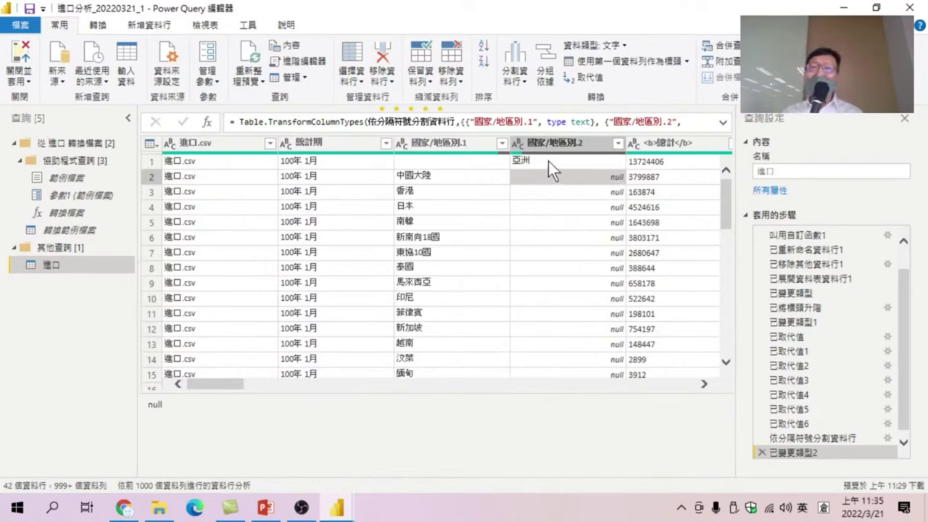
{"action": "left_click", "coordinate": [562, 141]}
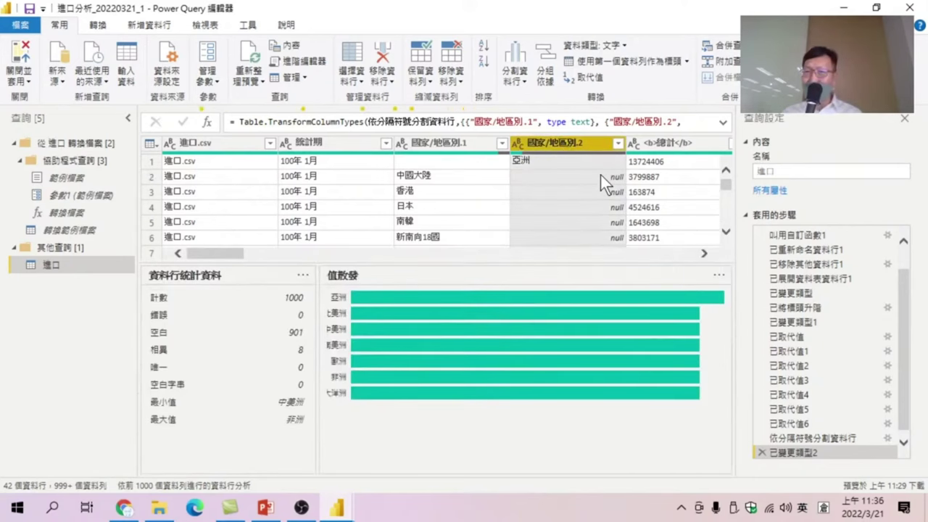
{"action": "scroll", "coordinate": [576, 205], "scroll_direction": "down", "scroll_amount": 2}
{"action": "scroll", "coordinate": [575, 205], "scroll_direction": "down", "scroll_amount": 2}
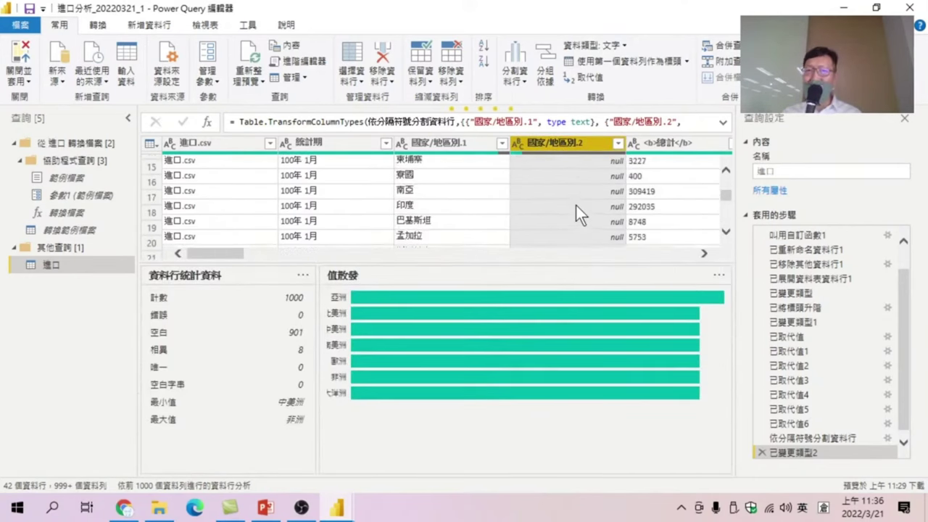
{"action": "scroll", "coordinate": [576, 205], "scroll_direction": "down", "scroll_amount": 2}
{"action": "scroll", "coordinate": [576, 206], "scroll_direction": "down", "scroll_amount": 2}
{"action": "scroll", "coordinate": [575, 205], "scroll_direction": "down", "scroll_amount": 2}
{"action": "scroll", "coordinate": [555, 206], "scroll_direction": "down", "scroll_amount": 1}
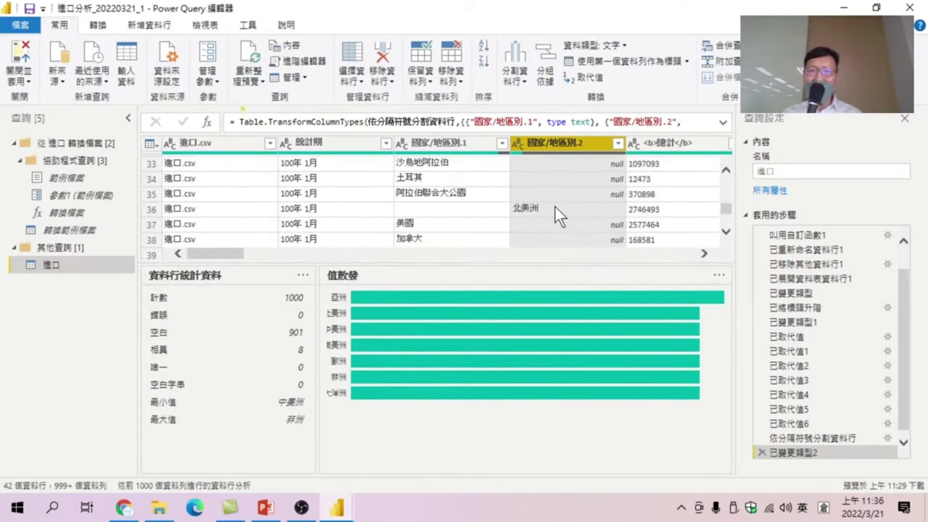
{"action": "scroll", "coordinate": [544, 205], "scroll_direction": "down", "scroll_amount": 1}
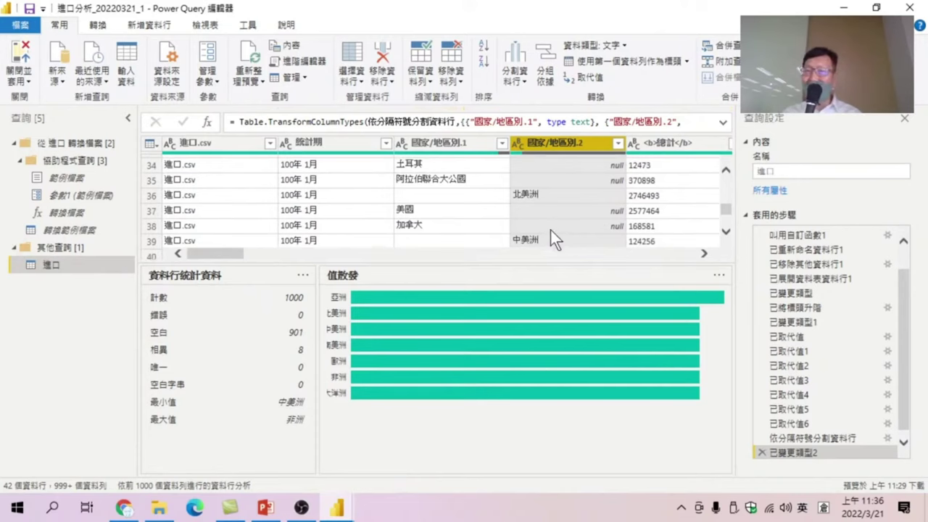
{"action": "scroll", "coordinate": [562, 210], "scroll_direction": "up", "scroll_amount": 2}
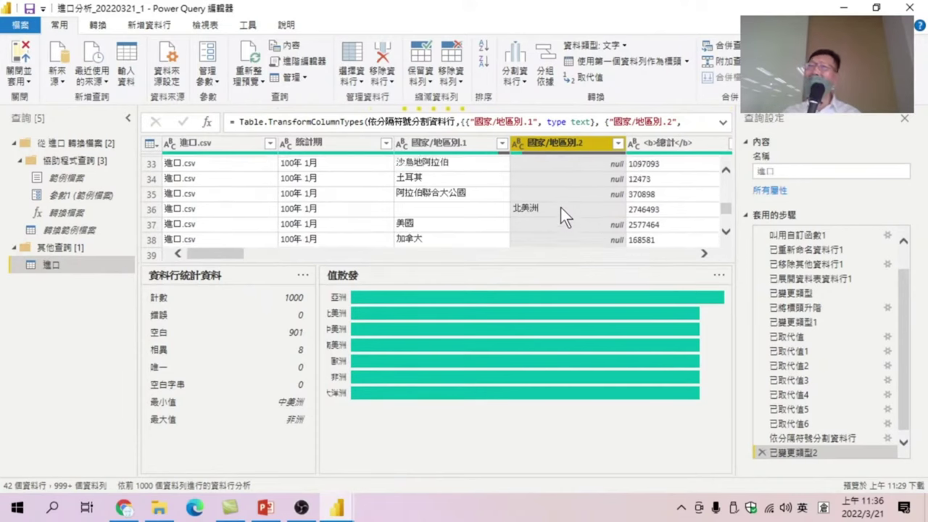
{"action": "scroll", "coordinate": [559, 195], "scroll_direction": "up", "scroll_amount": 5}
{"action": "scroll", "coordinate": [557, 178], "scroll_direction": "up", "scroll_amount": 4}
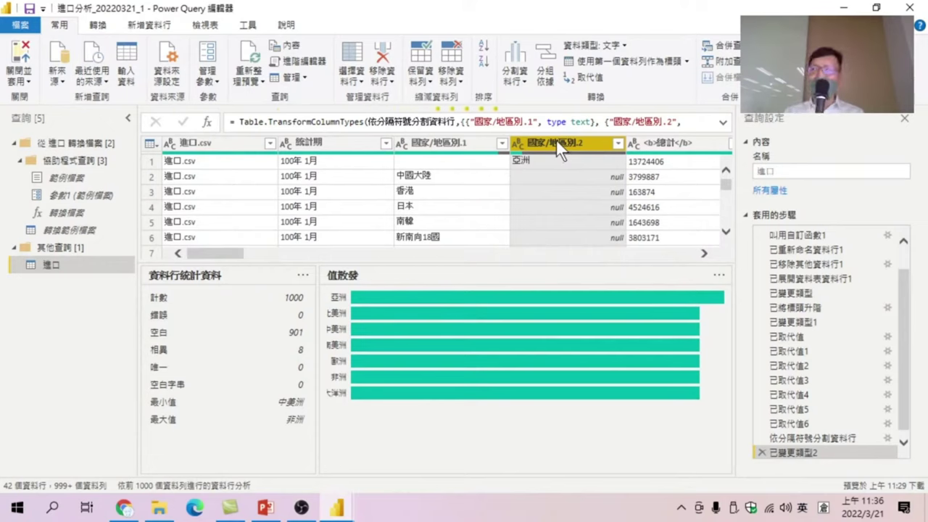
{"action": "left_click", "coordinate": [98, 24]}
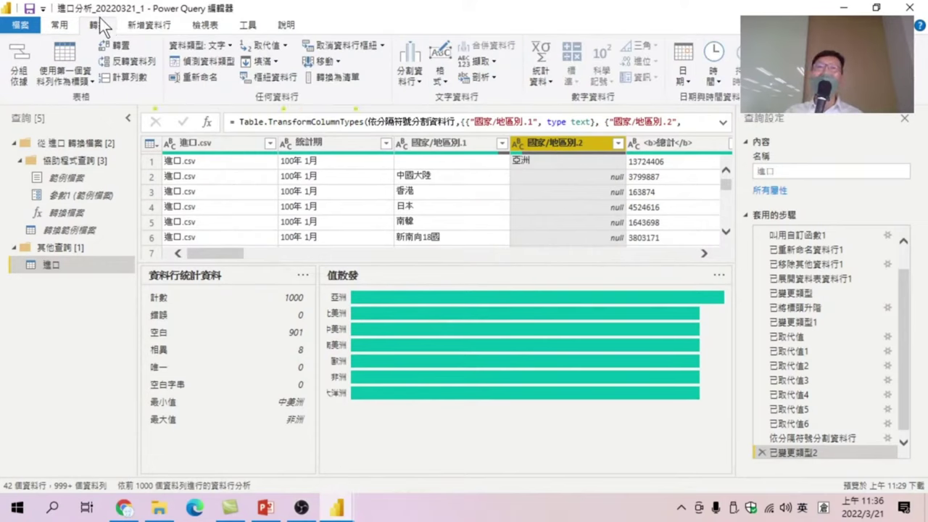
Fill 國家/地區別.2 down so continents like 亞洲 and 歐洲 fill every country row.
{"action": "left_click", "coordinate": [272, 62]}
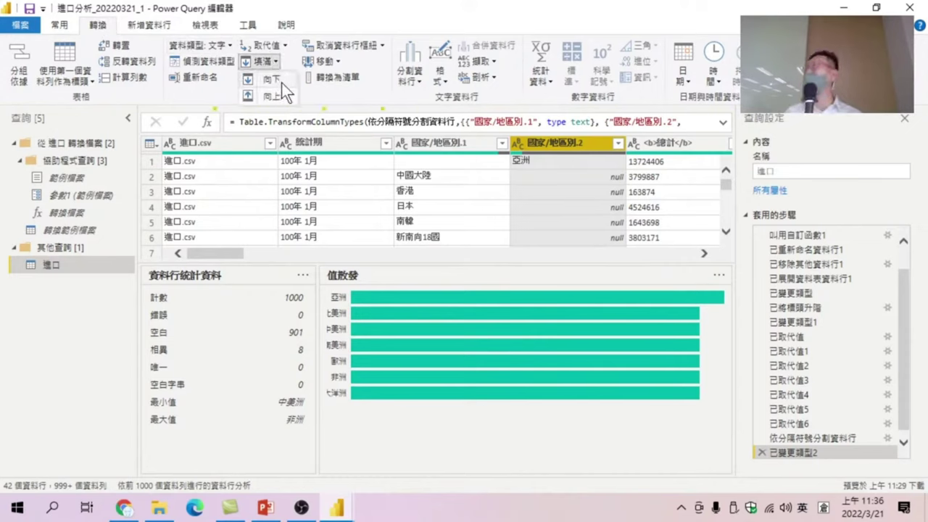
{"action": "left_click", "coordinate": [281, 82]}
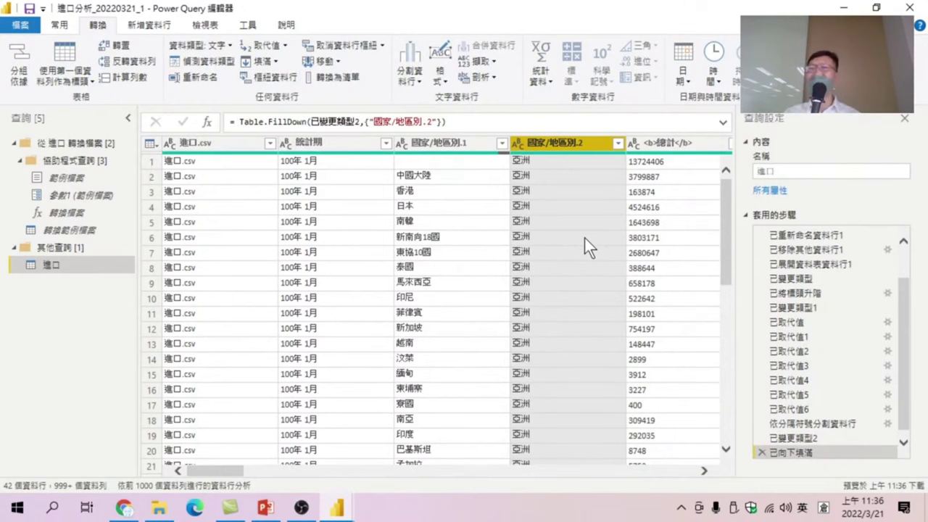
{"action": "scroll", "coordinate": [584, 238], "scroll_direction": "down", "scroll_amount": 9}
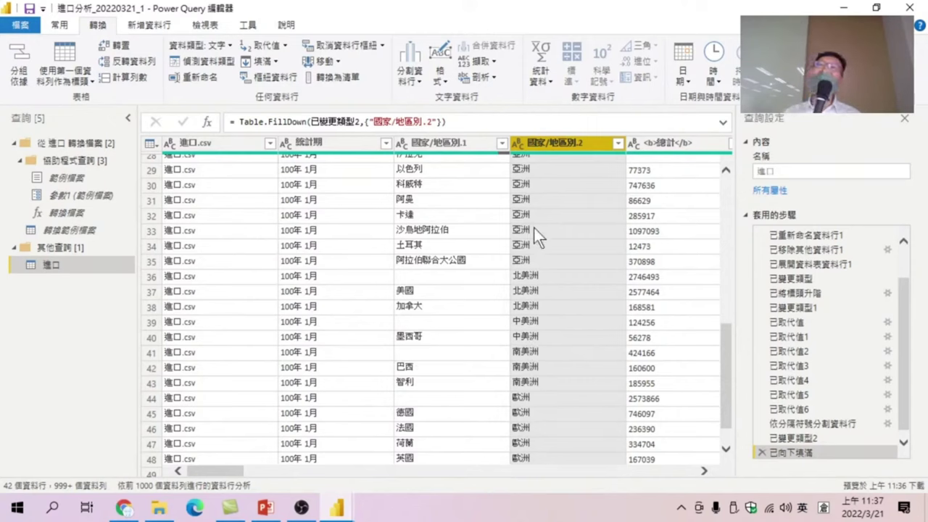
{"action": "scroll", "coordinate": [449, 167], "scroll_direction": "up", "scroll_amount": 9}
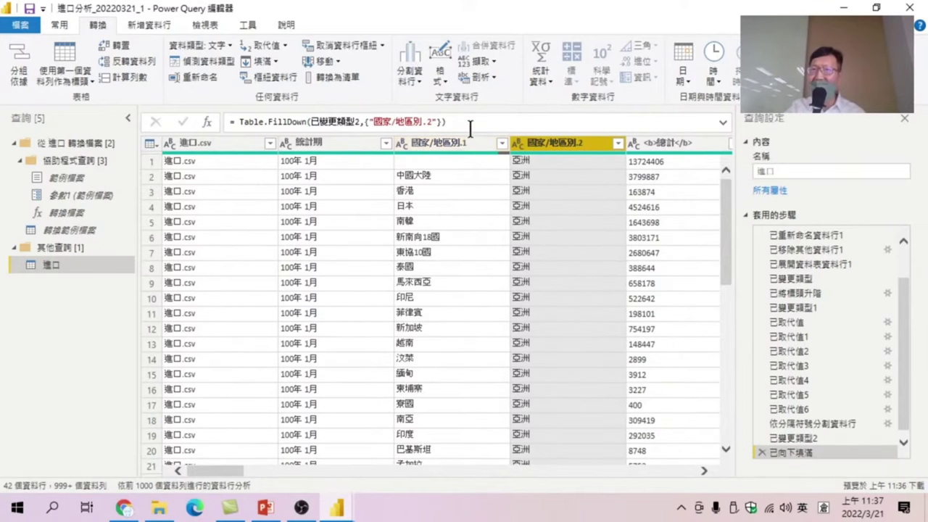
Clear the blank-row filter on 國家/地區別.1 so continent total rows like 13724406 return.
{"action": "left_click", "coordinate": [503, 143]}
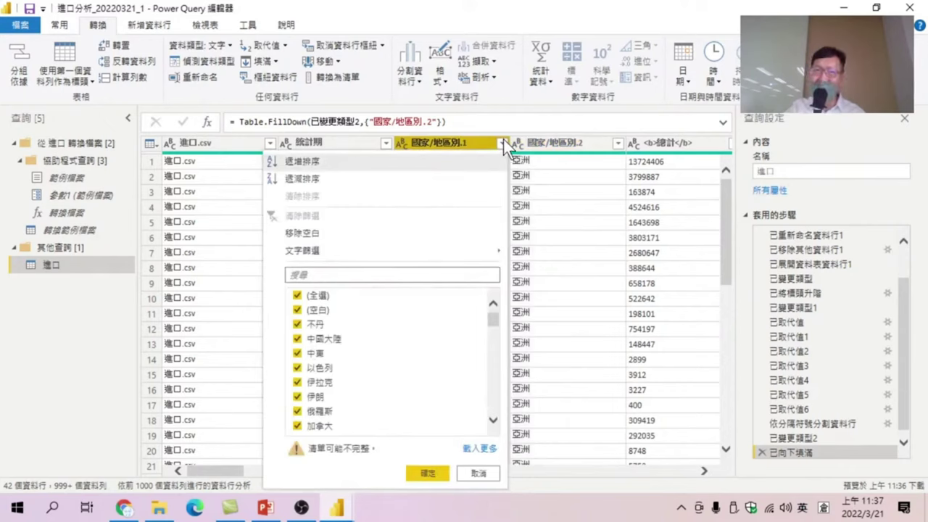
{"action": "left_click", "coordinate": [306, 234]}
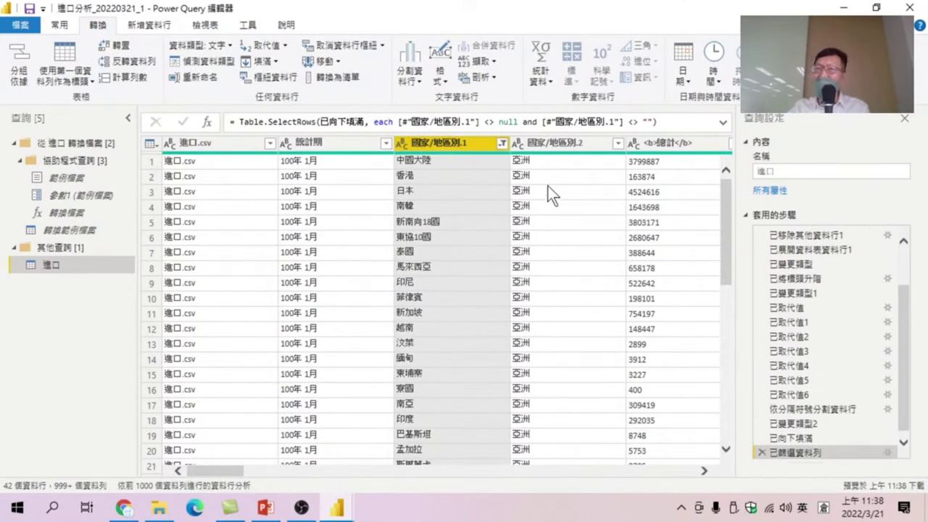
{"action": "right_click", "coordinate": [461, 141]}
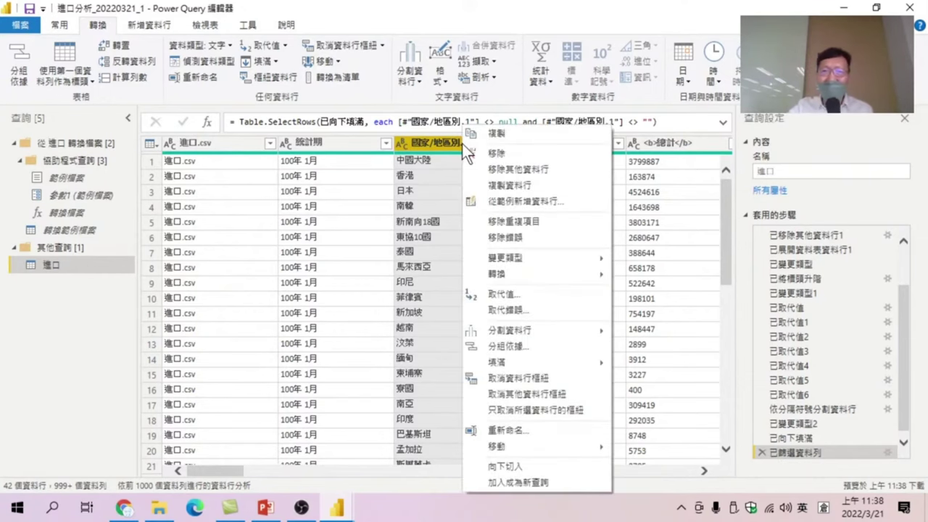
{"action": "left_click", "coordinate": [448, 144]}
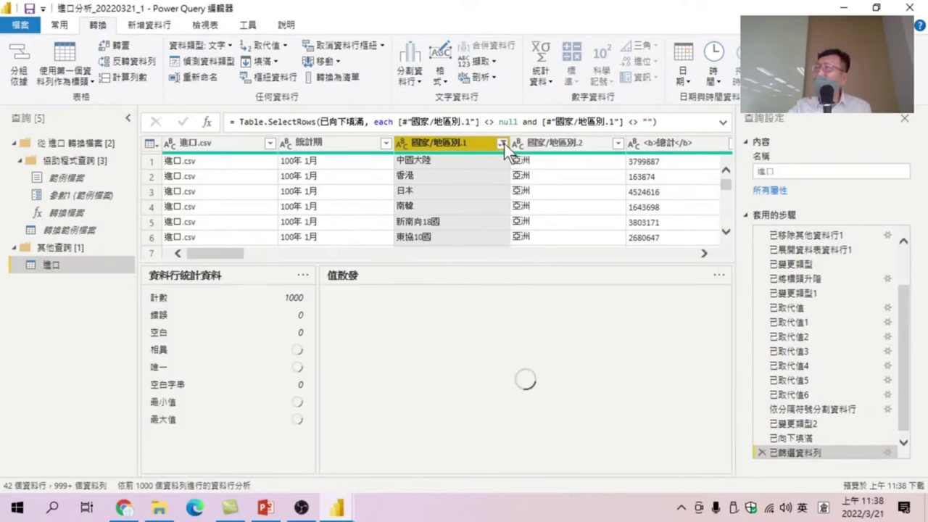
{"action": "left_click", "coordinate": [501, 144]}
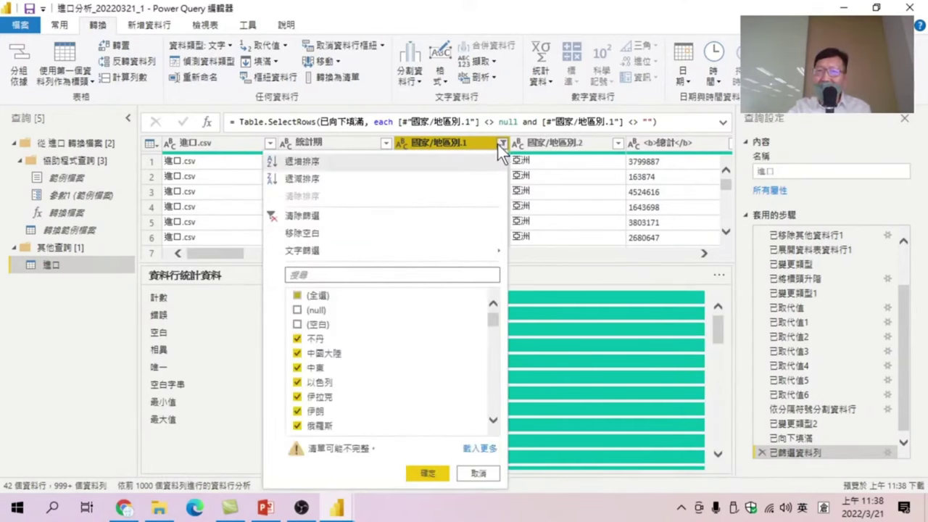
{"action": "left_click", "coordinate": [317, 218]}
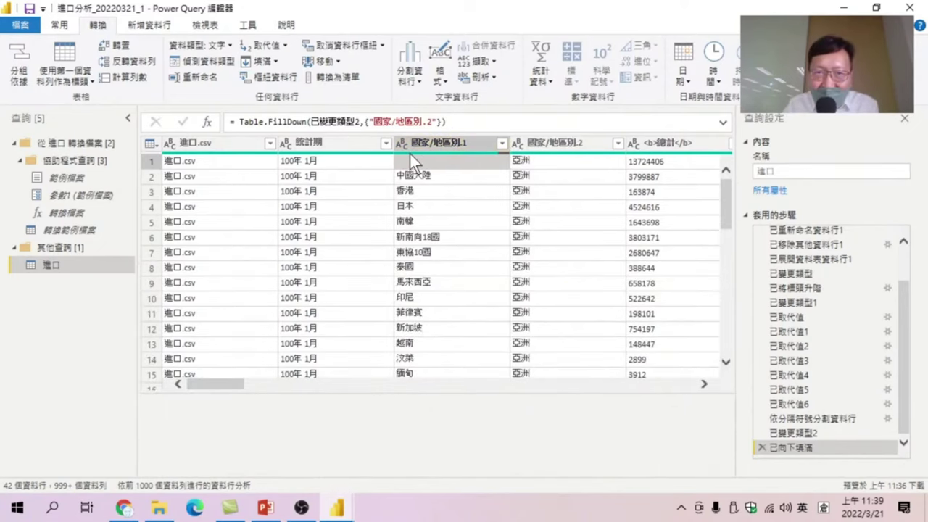
Remove blank 國家/地區別.1 rows using 移除空白 on the column quality bar.
{"action": "mouse_move", "coordinate": [445, 153]}
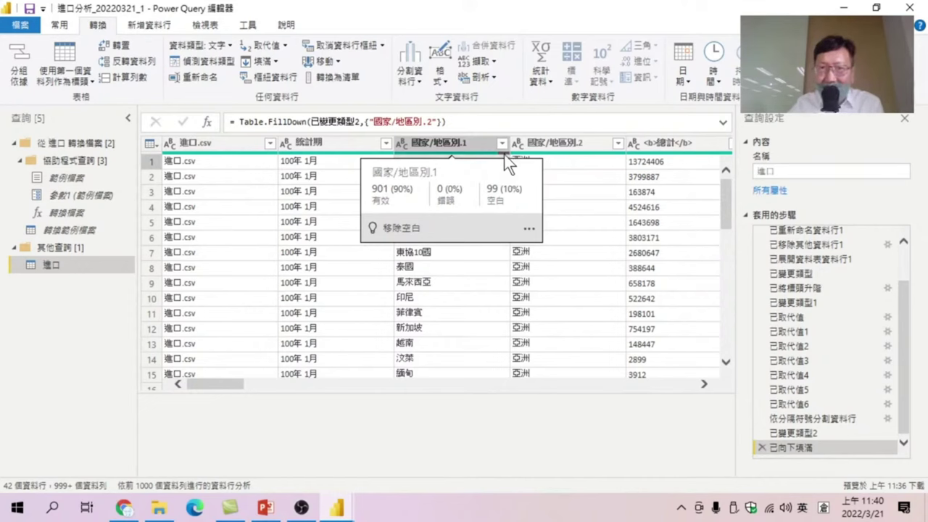
{"action": "right_click", "coordinate": [504, 154]}
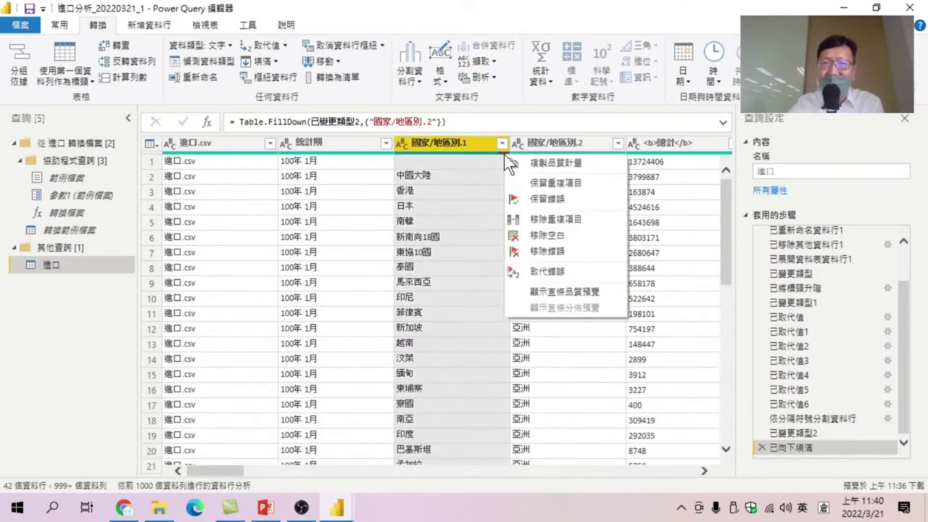
{"action": "left_click", "coordinate": [541, 236]}
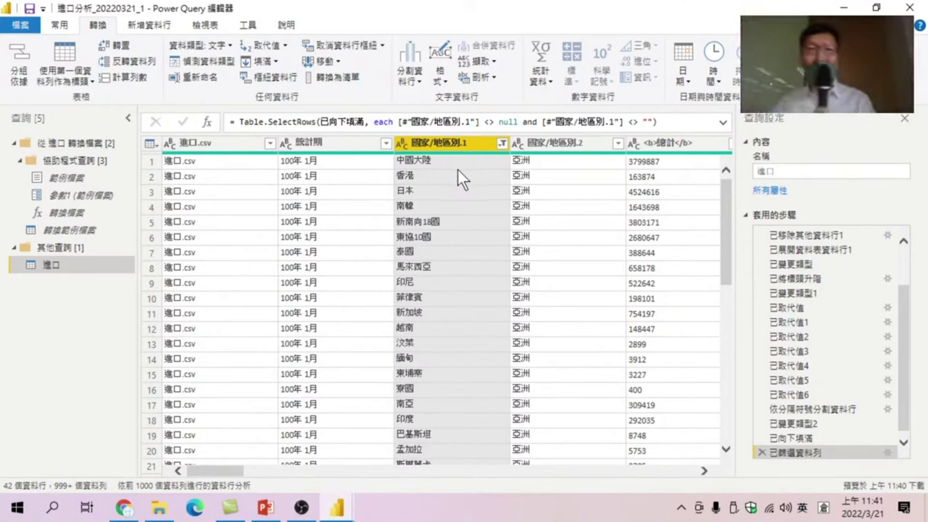
Rename the 國家/地區別.1 column to 國家.
{"action": "right_click", "coordinate": [442, 142]}
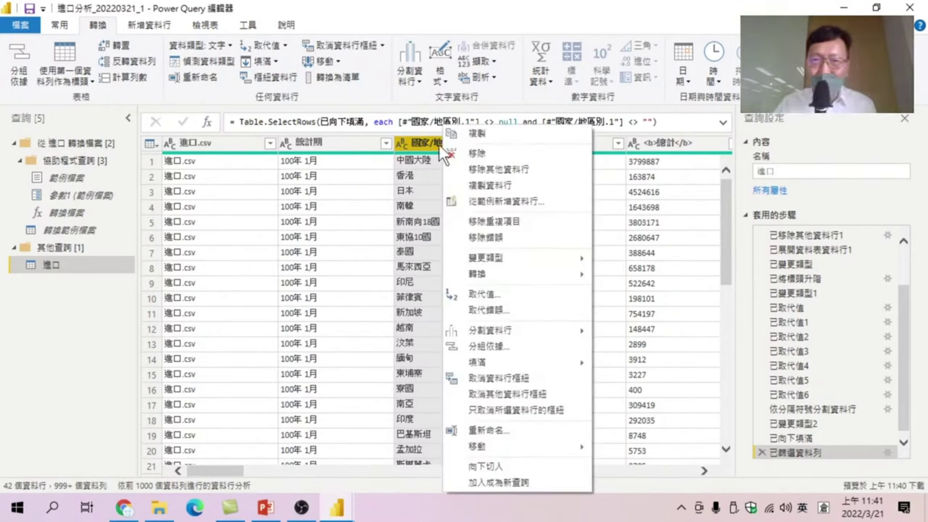
{"action": "left_click", "coordinate": [491, 429]}
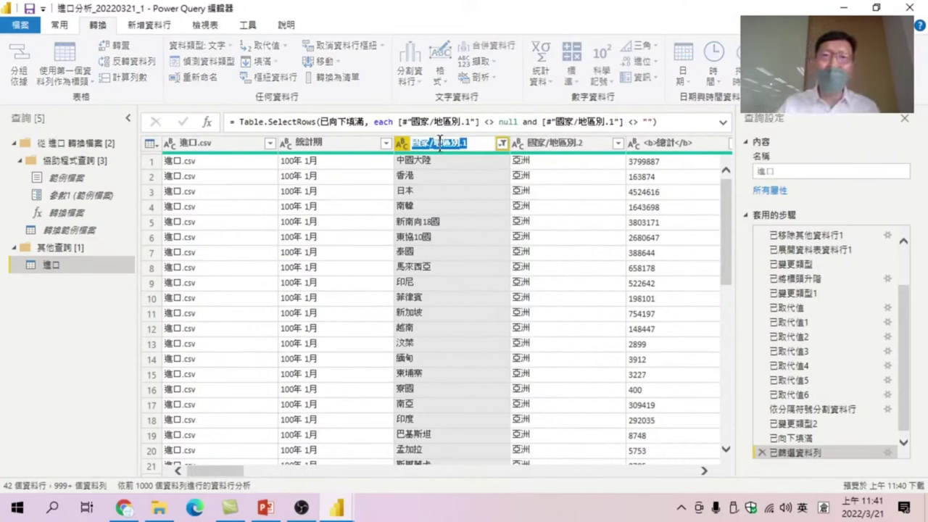
{"action": "left_click_drag", "start_coordinate": [432, 143], "coordinate": [493, 142]}
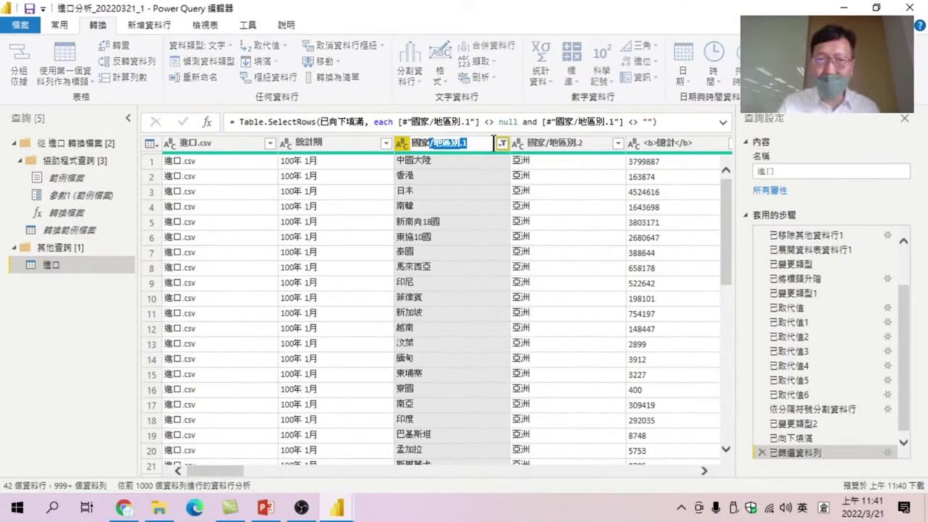
{"action": "key", "text": "BackSpace"}
{"action": "key", "text": "Return"}
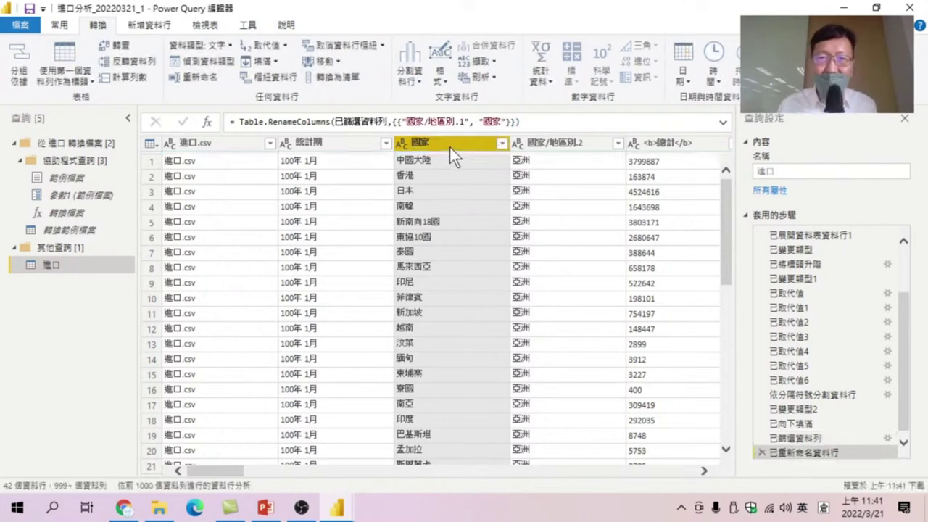
Rename the 國家/地區別.2 column to 地區.
{"action": "right_click", "coordinate": [557, 142]}
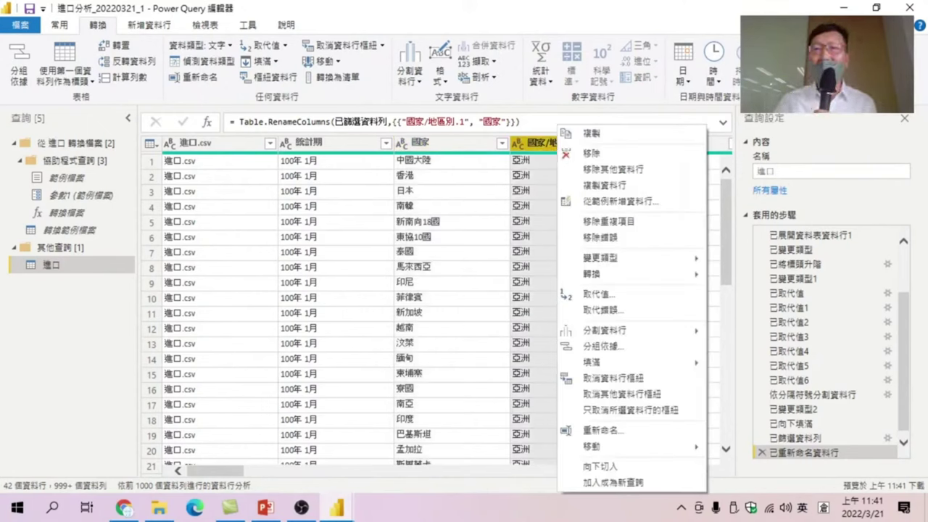
{"action": "left_click", "coordinate": [546, 141]}
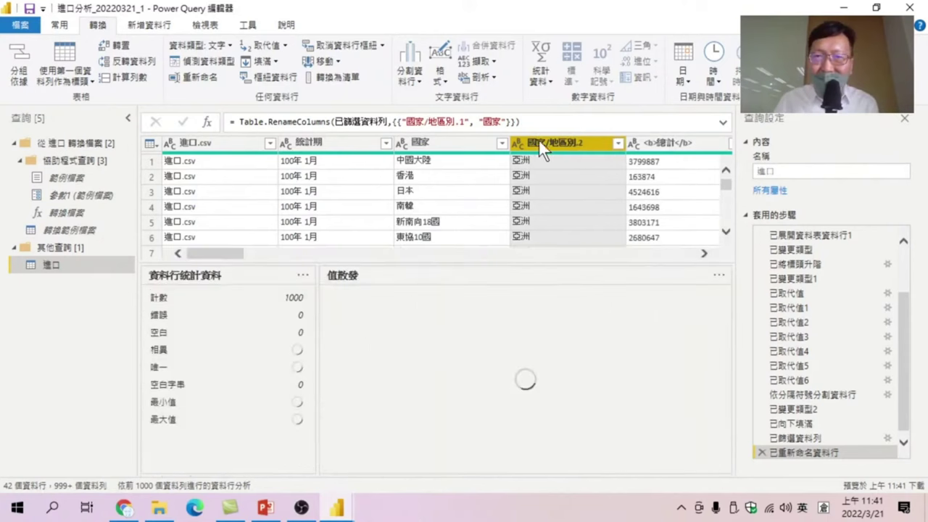
{"action": "right_click", "coordinate": [563, 144]}
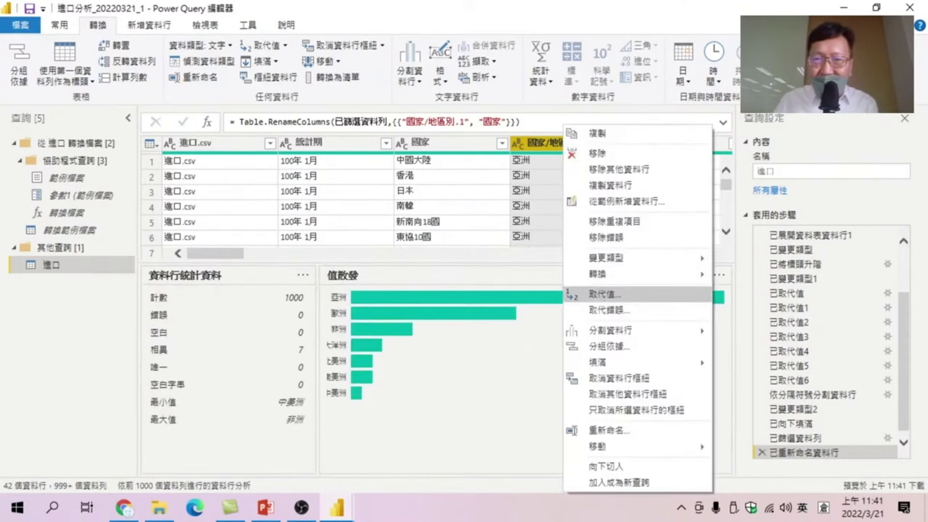
{"action": "left_click", "coordinate": [615, 432]}
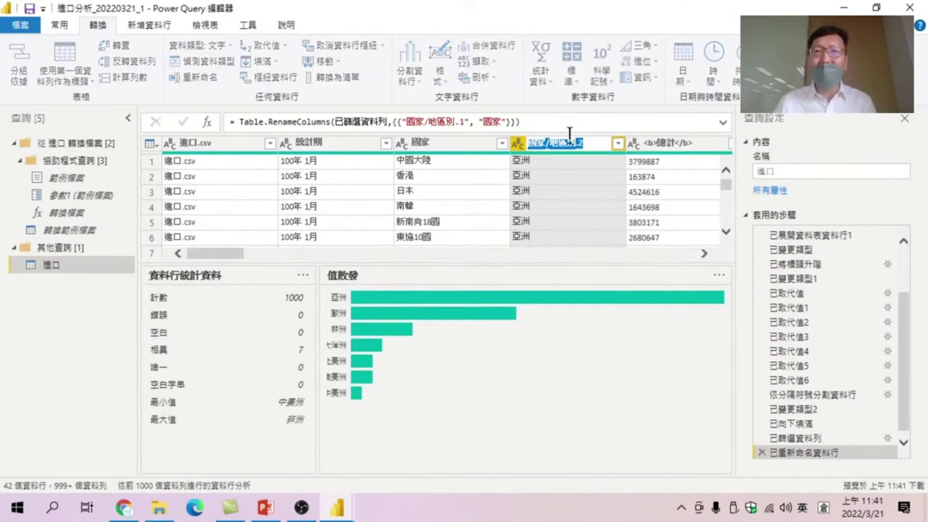
{"action": "left_click_drag", "start_coordinate": [549, 142], "coordinate": [511, 135]}
{"action": "key", "text": "BackSpace"}
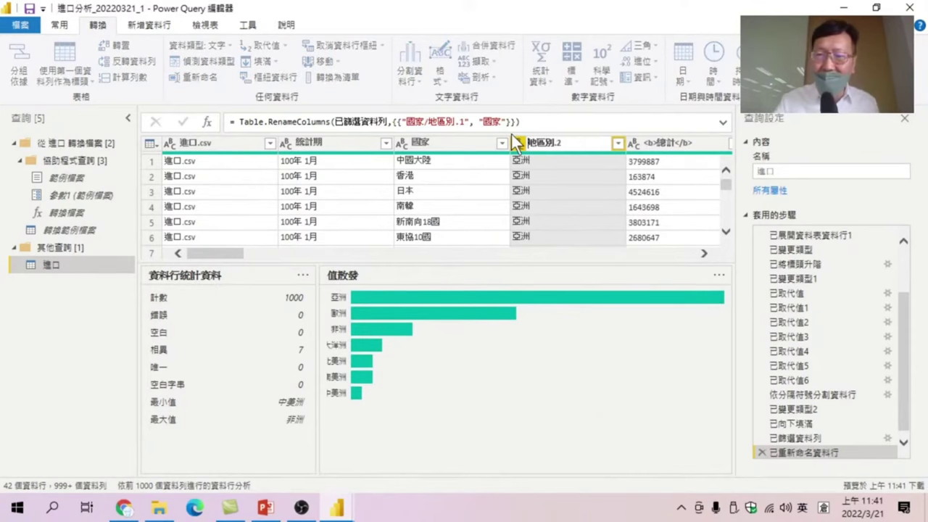
{"action": "key", "text": "BackSpace"}
{"action": "key", "text": "BackSpace"}
{"action": "key", "text": "BackSpace"}
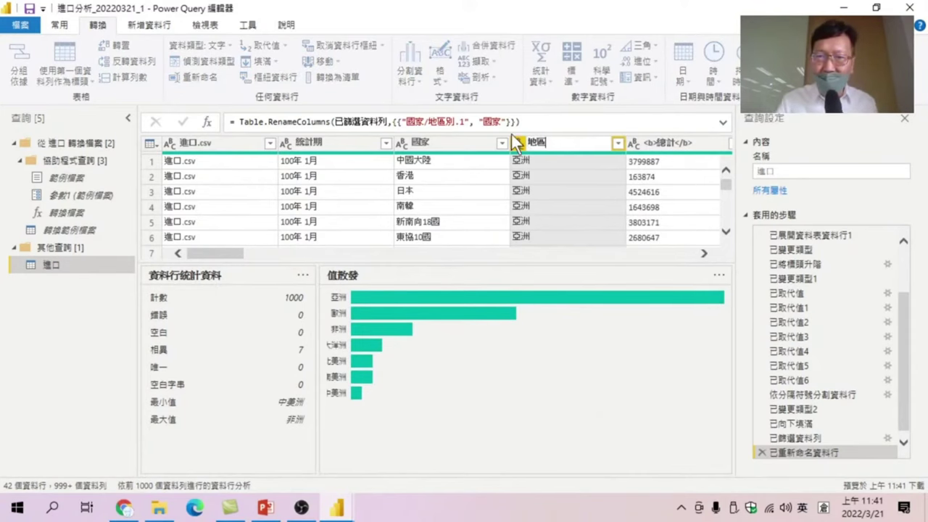
{"action": "key", "text": "Return"}
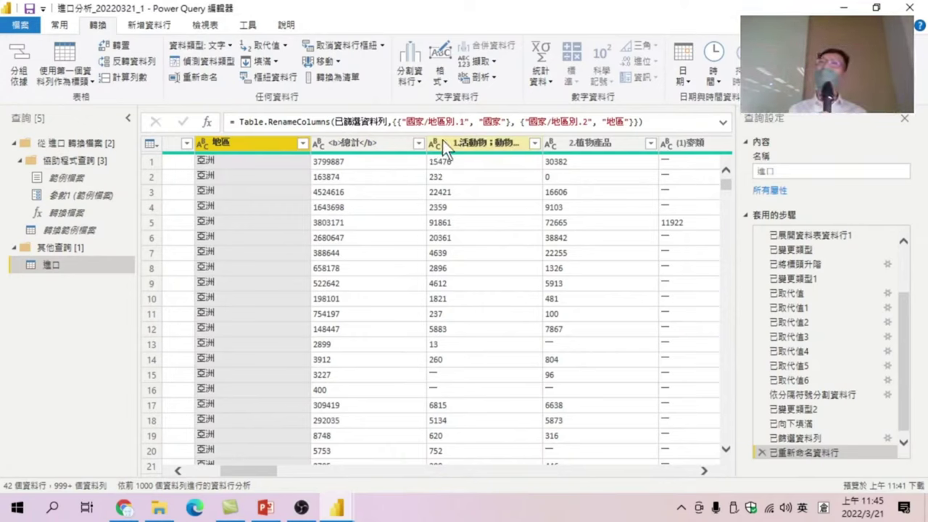
Select every category column from 總計 to 19.其他 and apply 取消資料行樞紐.
{"action": "left_click", "coordinate": [349, 142]}
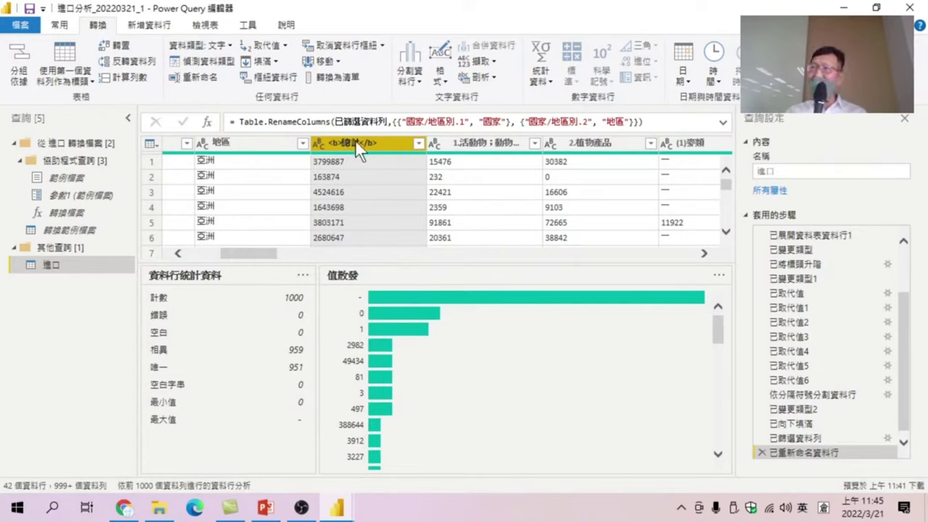
{"action": "mouse_move", "coordinate": [247, 252]}
{"action": "left_mouse_down"}
{"action": "mouse_move", "coordinate": [431, 276]}
{"action": "mouse_move", "coordinate": [707, 278]}
{"action": "left_mouse_up"}
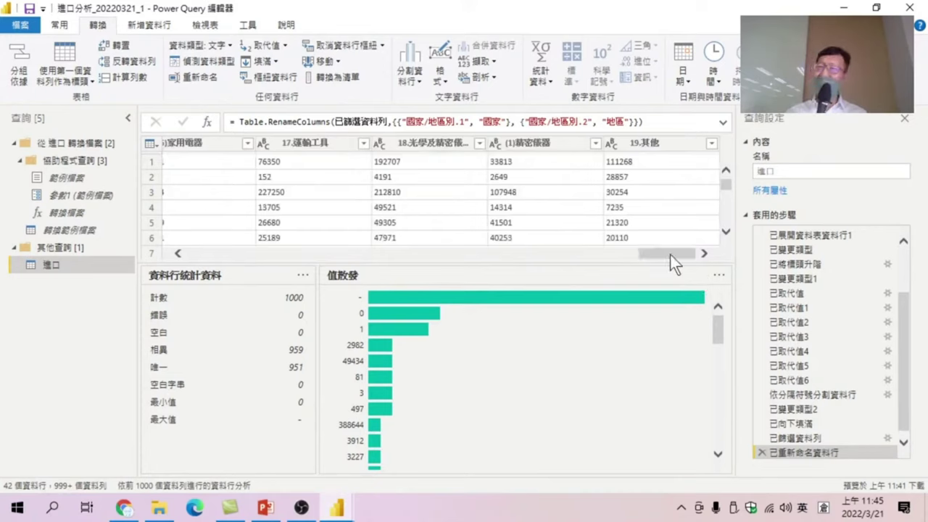
{"action": "left_click", "coordinate": [651, 145]}
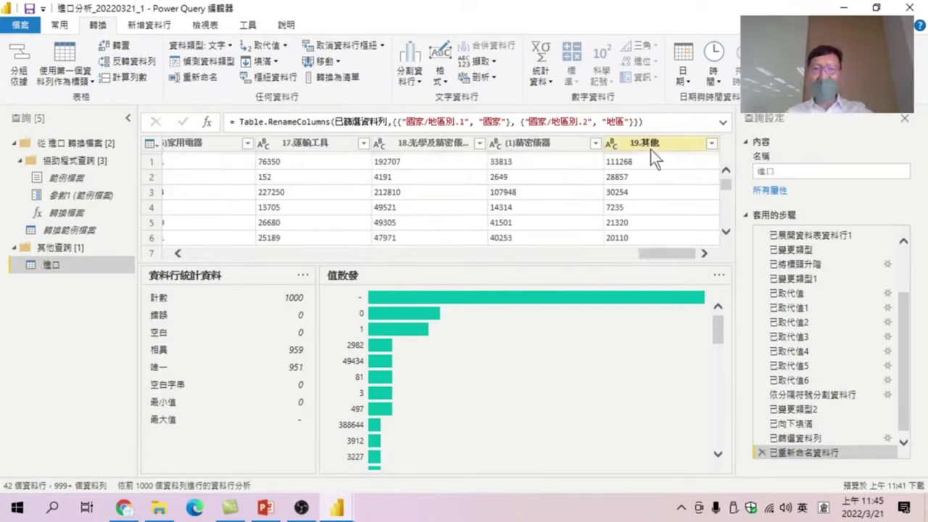
{"action": "key", "text": "ctrl+a"}
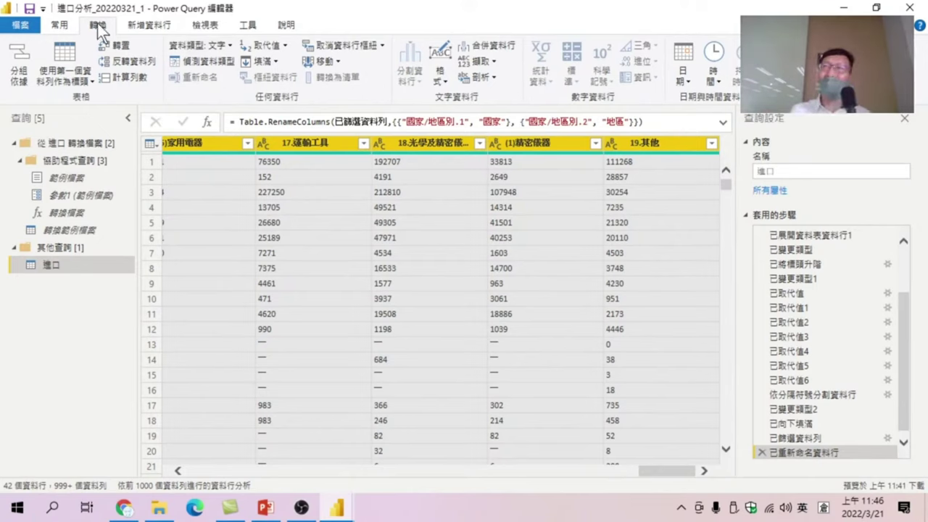
{"action": "left_click", "coordinate": [330, 45]}
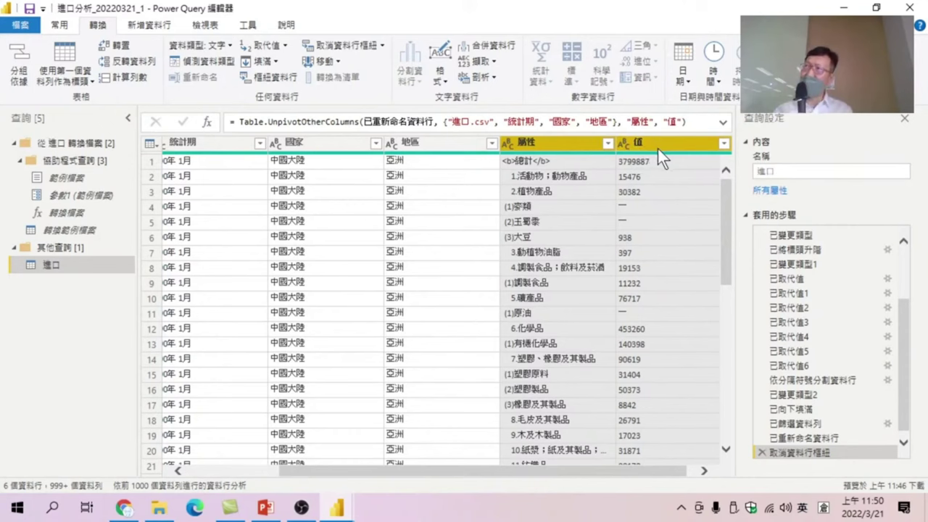
Scroll right to the 值 column and show its data type choices.
{"action": "left_click_drag", "start_coordinate": [502, 468], "coordinate": [408, 469]}
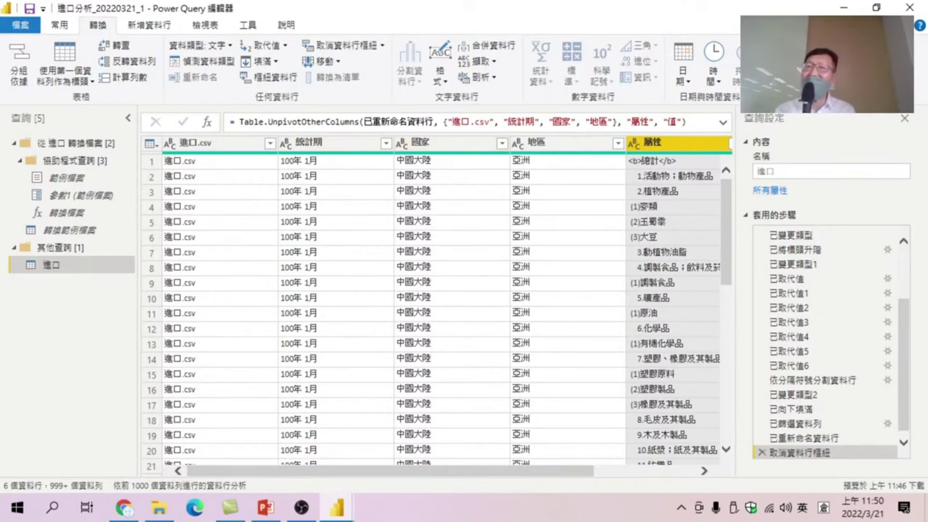
{"action": "mouse_move", "coordinate": [410, 470]}
{"action": "left_mouse_down"}
{"action": "mouse_move", "coordinate": [490, 465]}
{"action": "mouse_move", "coordinate": [670, 198]}
{"action": "left_mouse_up"}
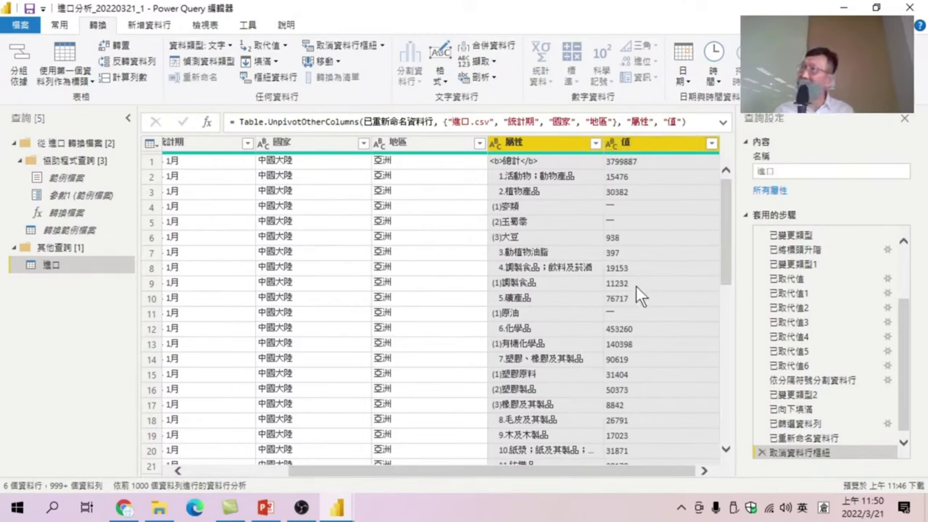
{"action": "left_click", "coordinate": [612, 141]}
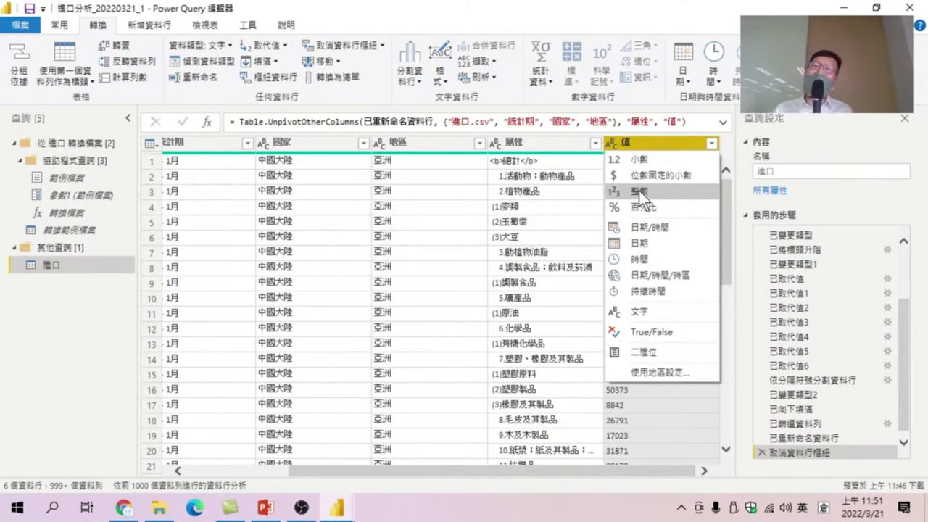
Change the 值 column's data type to Whole Number.
{"action": "key", "text": "Escape"}
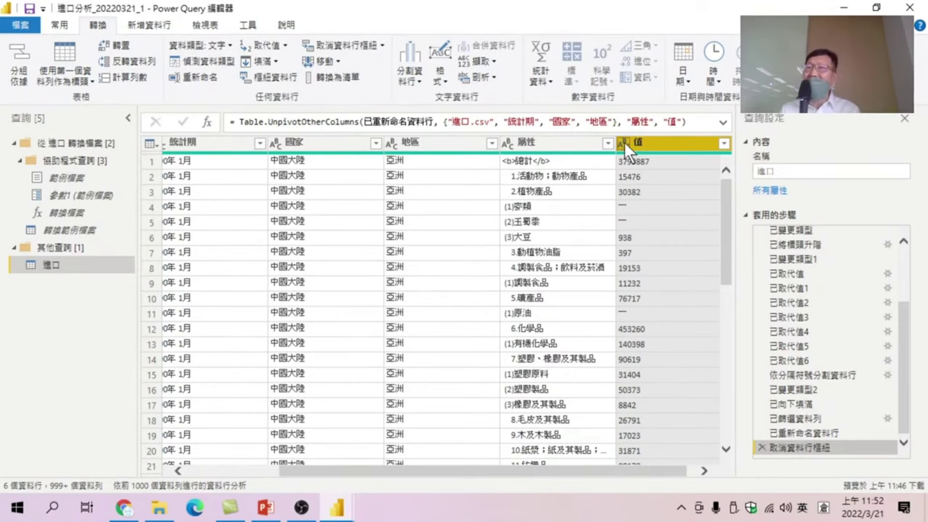
{"action": "left_click", "coordinate": [621, 142]}
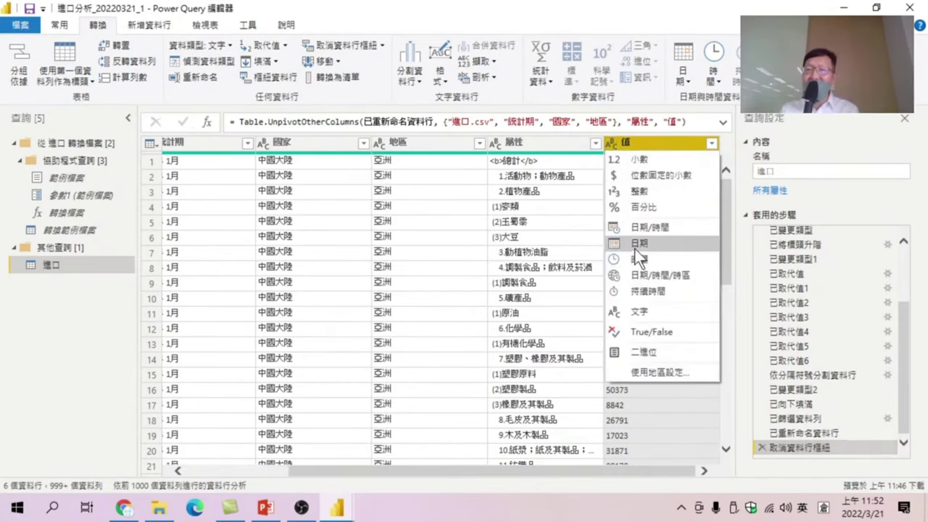
{"action": "left_click", "coordinate": [642, 190]}
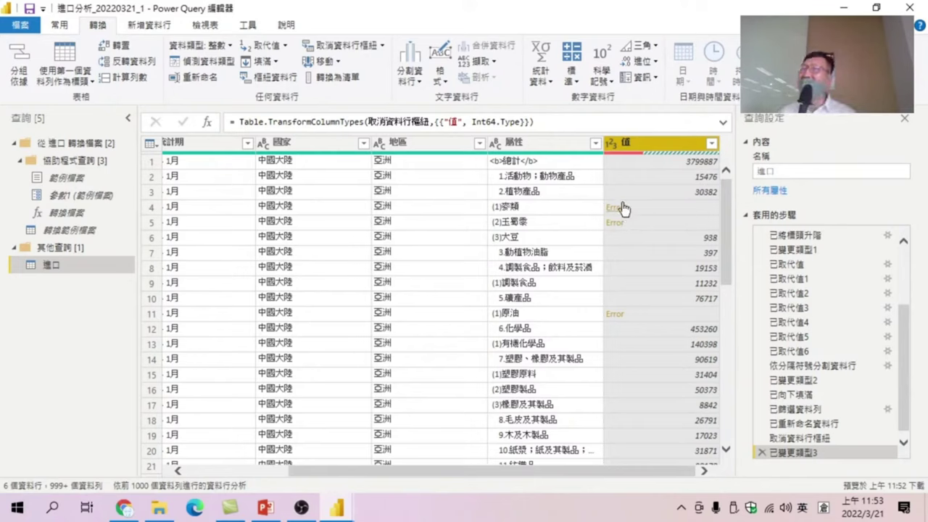
Remove the rows with errors in the 值 column.
{"action": "right_click", "coordinate": [627, 153]}
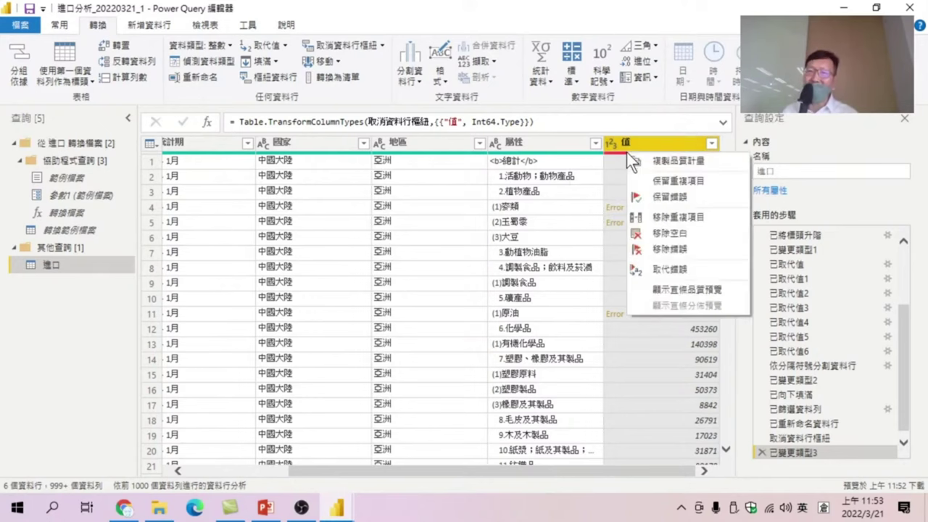
{"action": "left_click", "coordinate": [665, 250]}
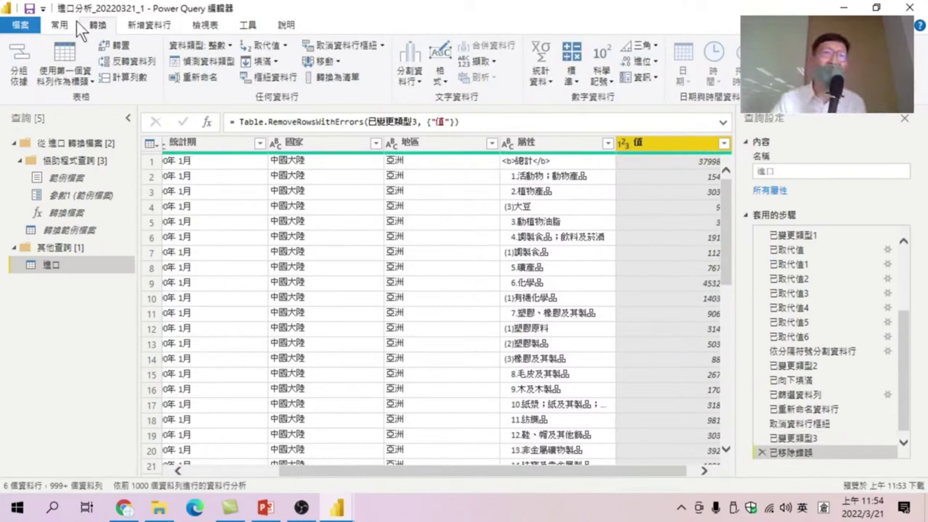
{"action": "left_click", "coordinate": [58, 24]}
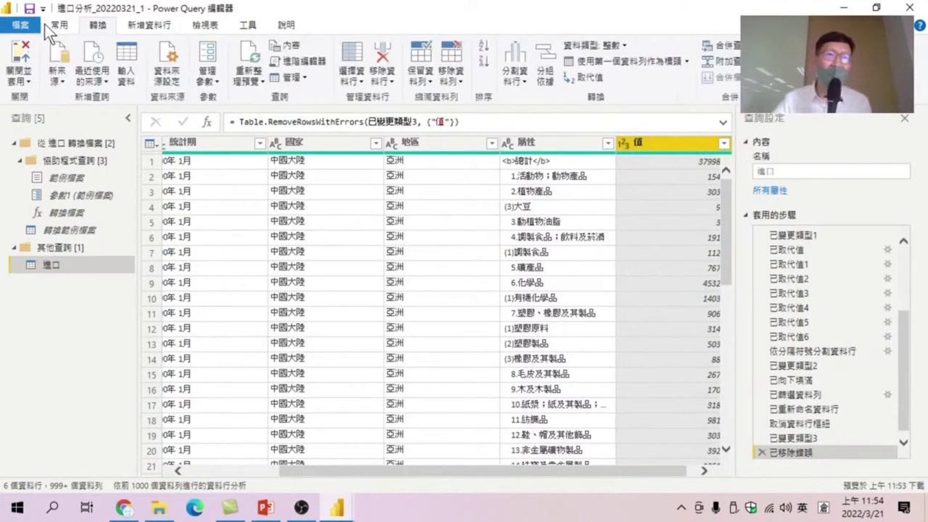
Apply the query changes with Close & Apply and return to the Report view canvas.
{"action": "left_click", "coordinate": [21, 64]}
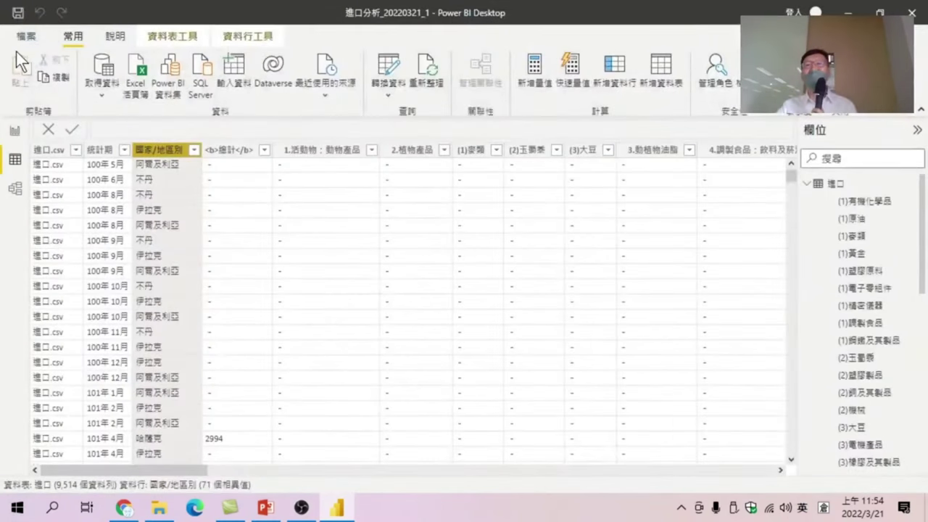
{"action": "left_click", "coordinate": [14, 130]}
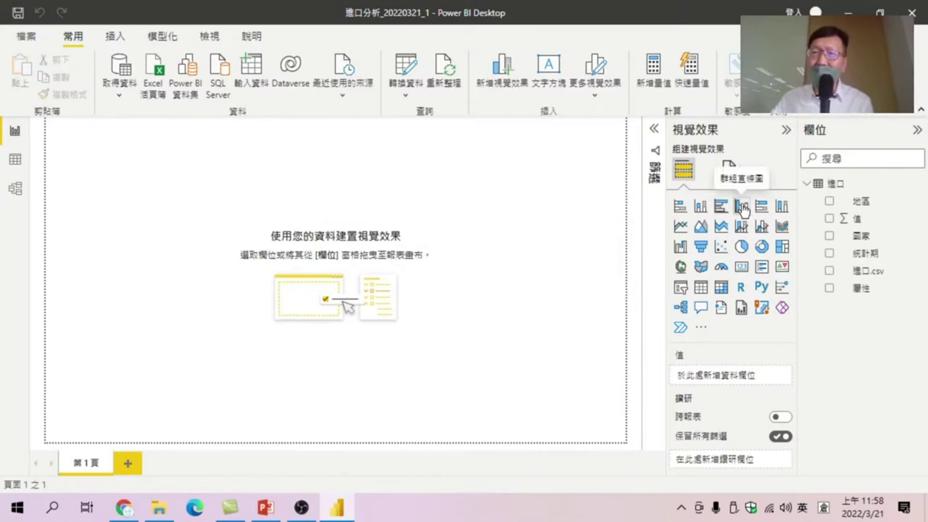
Insert an enlarged clustered column chart plotting 值 by 地區.
{"action": "left_click", "coordinate": [741, 207]}
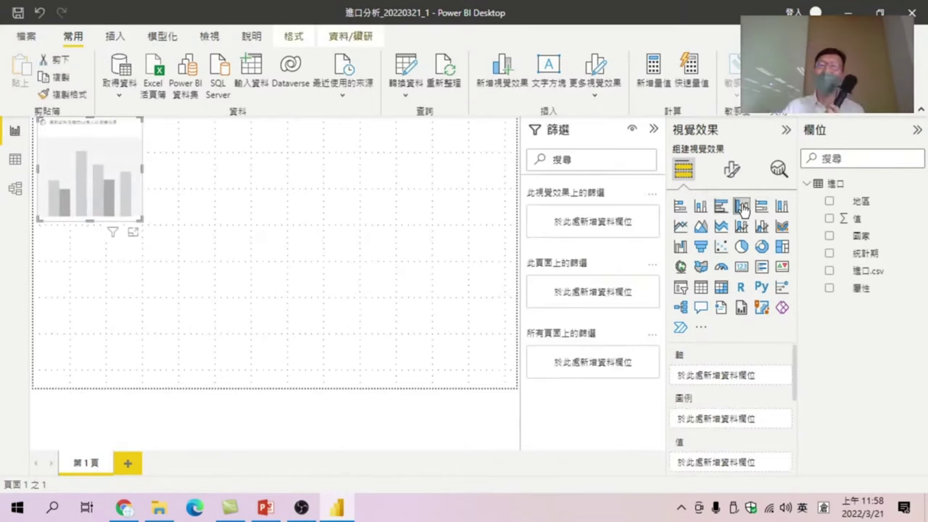
{"action": "mouse_move", "coordinate": [139, 215]}
{"action": "left_mouse_down"}
{"action": "mouse_move", "coordinate": [422, 423]}
{"action": "mouse_move", "coordinate": [466, 426]}
{"action": "left_mouse_up"}
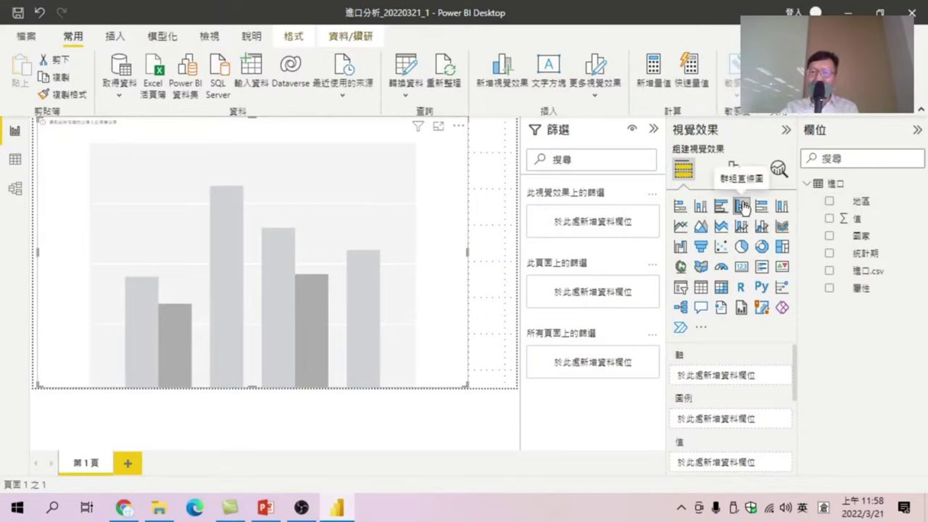
{"action": "left_click", "coordinate": [830, 203]}
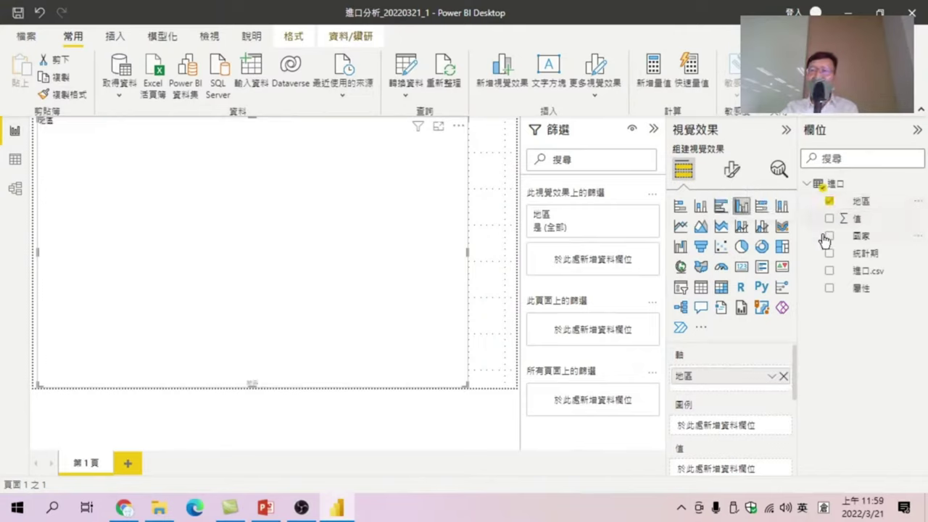
{"action": "left_click", "coordinate": [829, 219]}
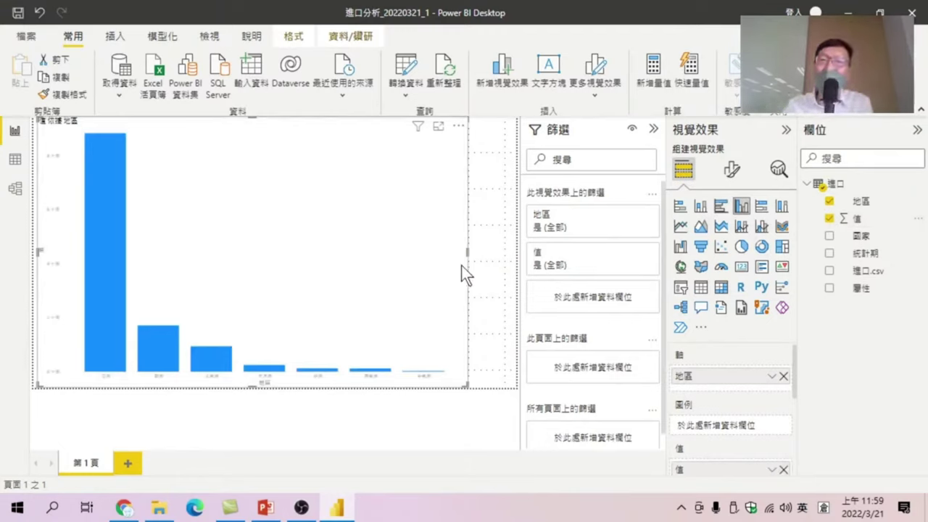
Narrow the continent chart and extend it to the page's left edge.
{"action": "left_click_drag", "start_coordinate": [467, 251], "coordinate": [323, 250]}
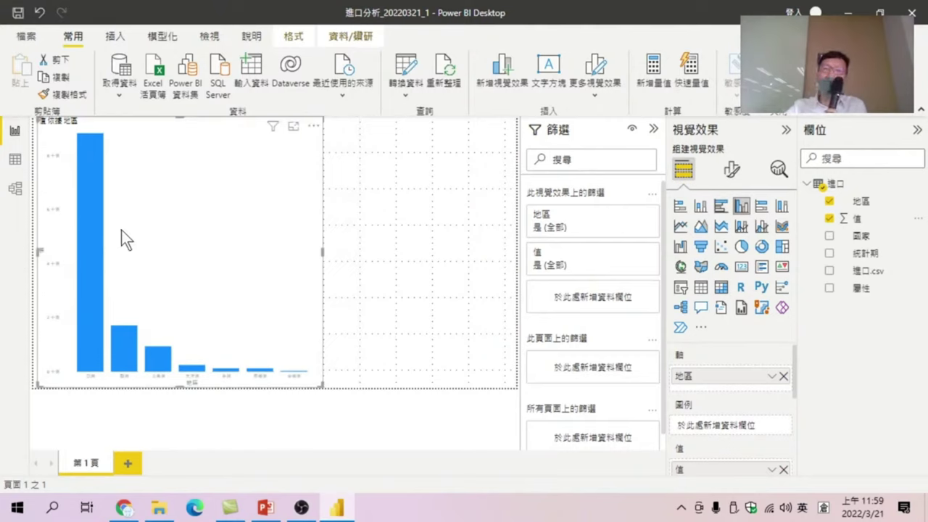
{"action": "mouse_move", "coordinate": [97, 241]}
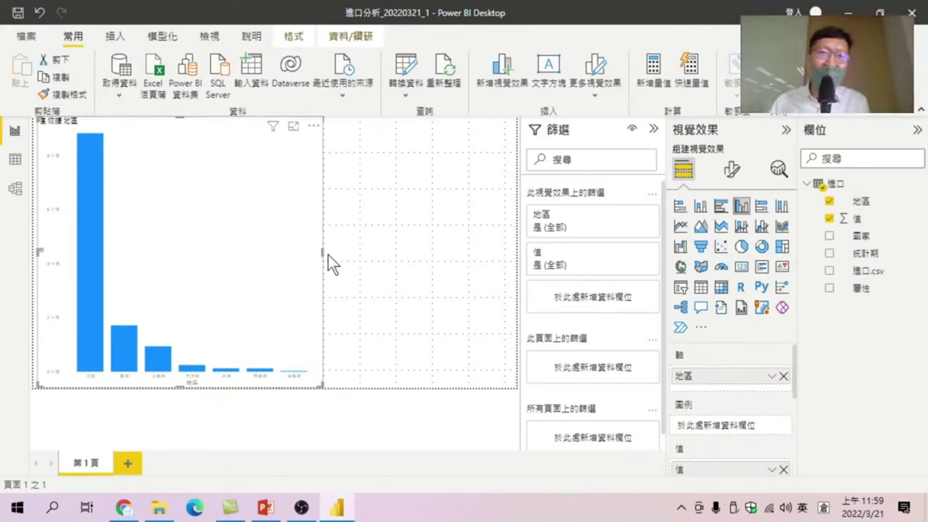
{"action": "left_click_drag", "start_coordinate": [321, 253], "coordinate": [286, 254]}
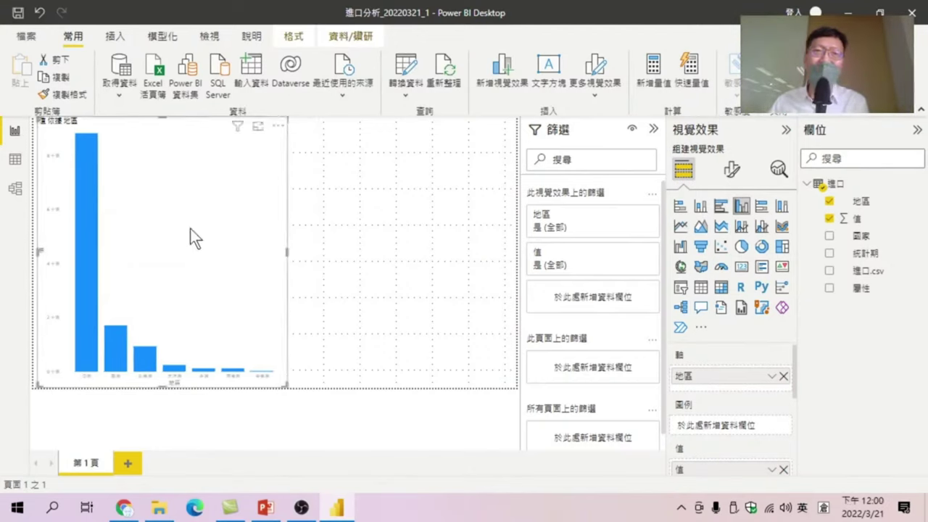
{"action": "left_click_drag", "start_coordinate": [37, 251], "coordinate": [25, 252]}
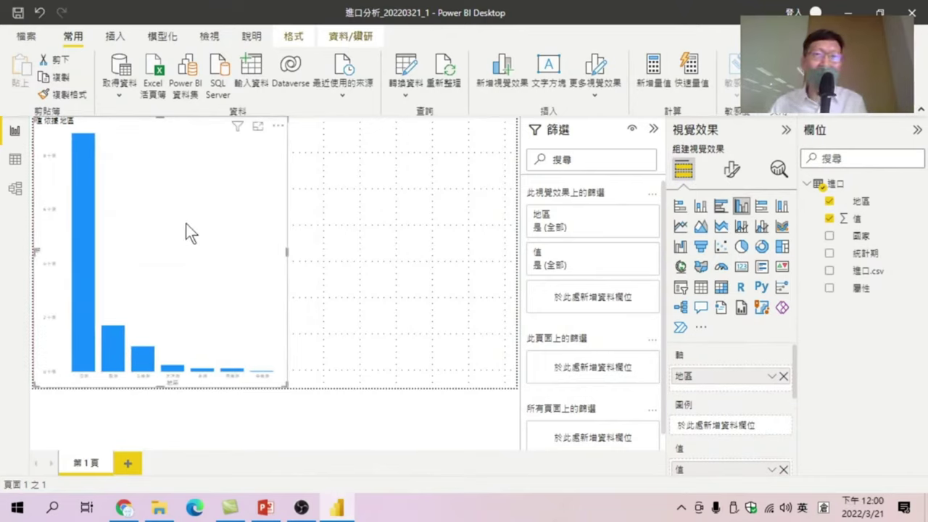
{"action": "left_click", "coordinate": [418, 211]}
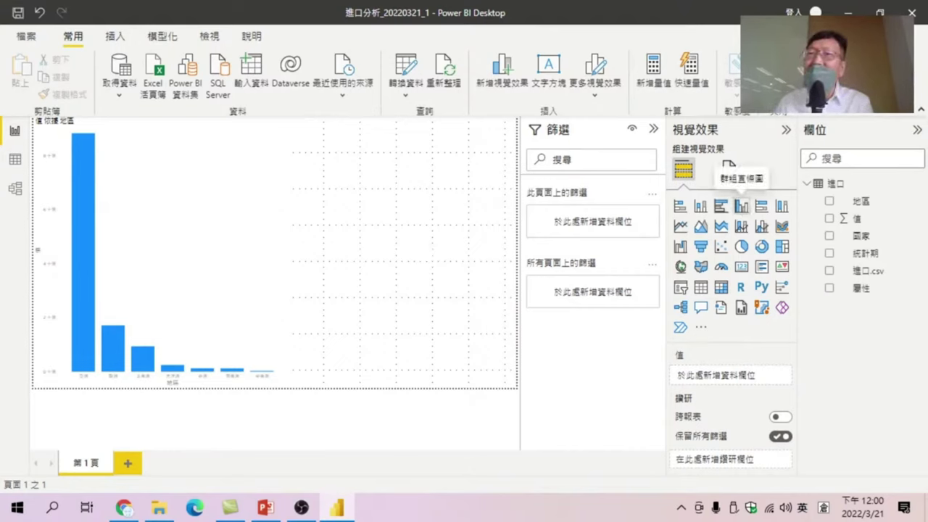
Add a second clustered column chart plotting 值 by 國家 beside the first.
{"action": "left_click", "coordinate": [742, 207]}
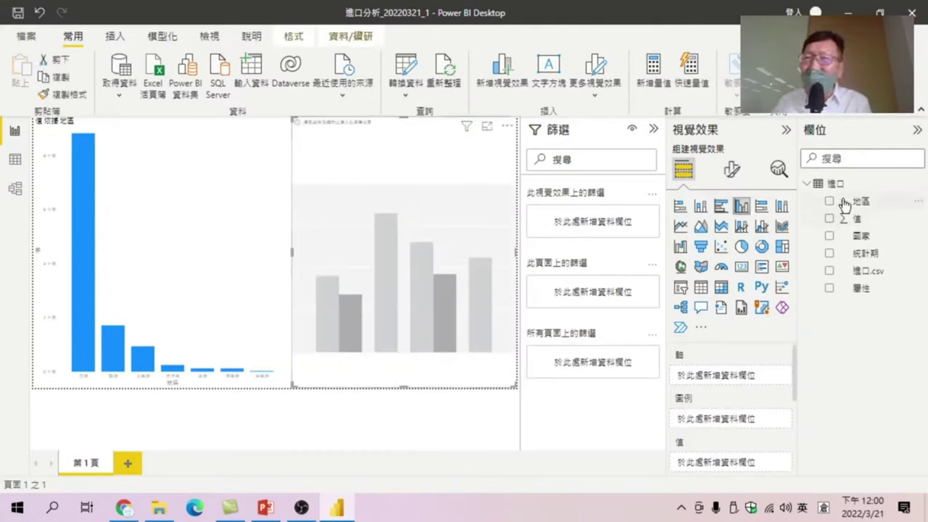
{"action": "left_click", "coordinate": [830, 237]}
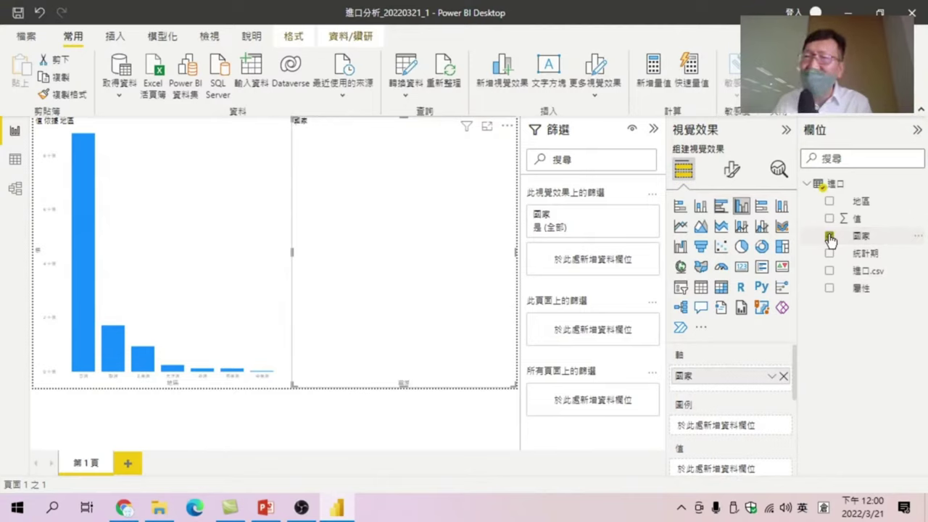
{"action": "left_click", "coordinate": [830, 219]}
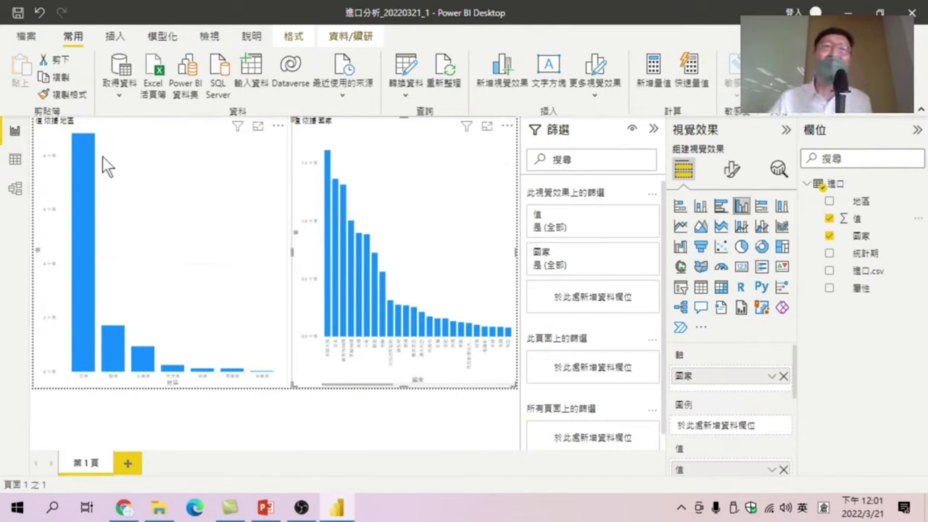
Select the 亞洲 bar to cross-highlight Asian shares in the 國家 chart, reading country tooltips.
{"action": "left_click", "coordinate": [87, 167]}
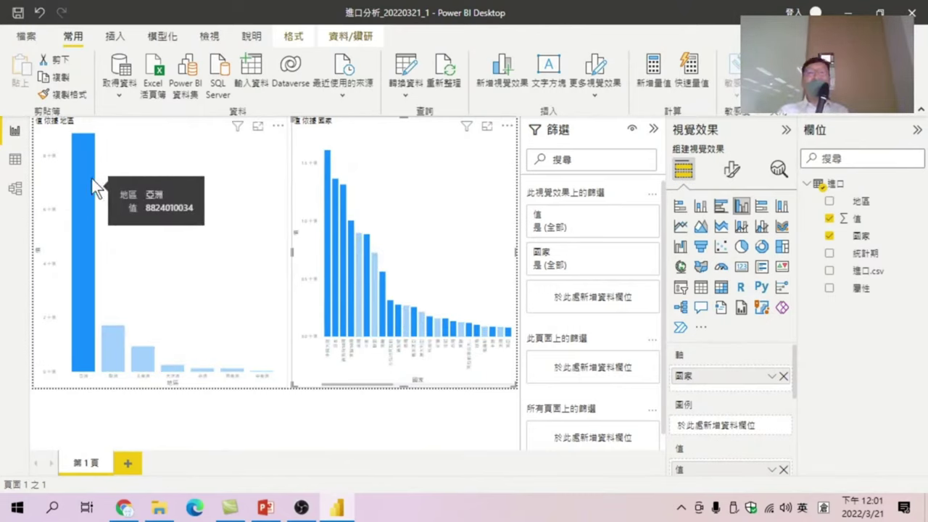
{"action": "mouse_move", "coordinate": [351, 219]}
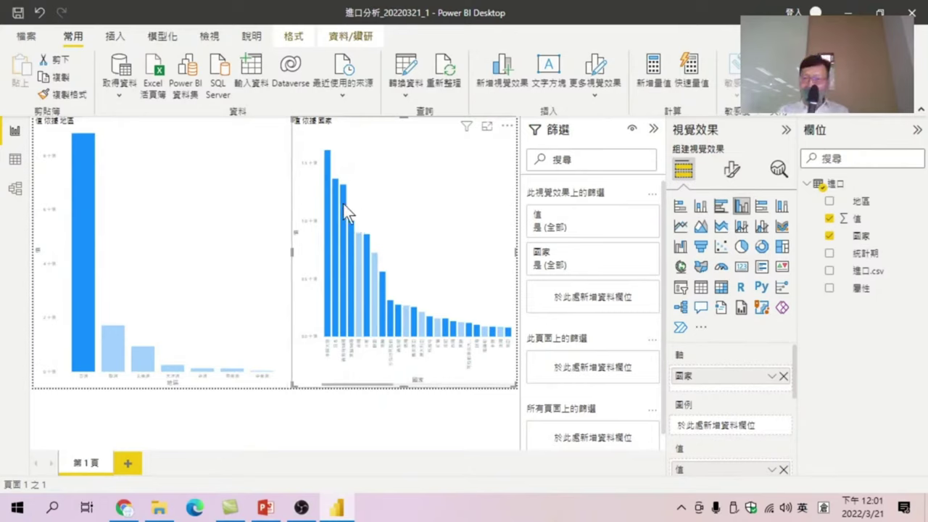
{"action": "mouse_move", "coordinate": [325, 284]}
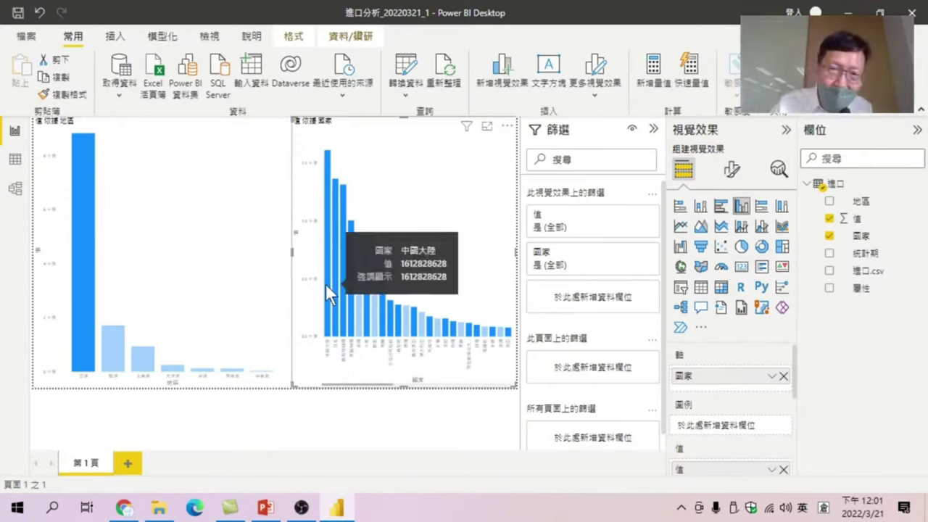
{"action": "mouse_move", "coordinate": [335, 197]}
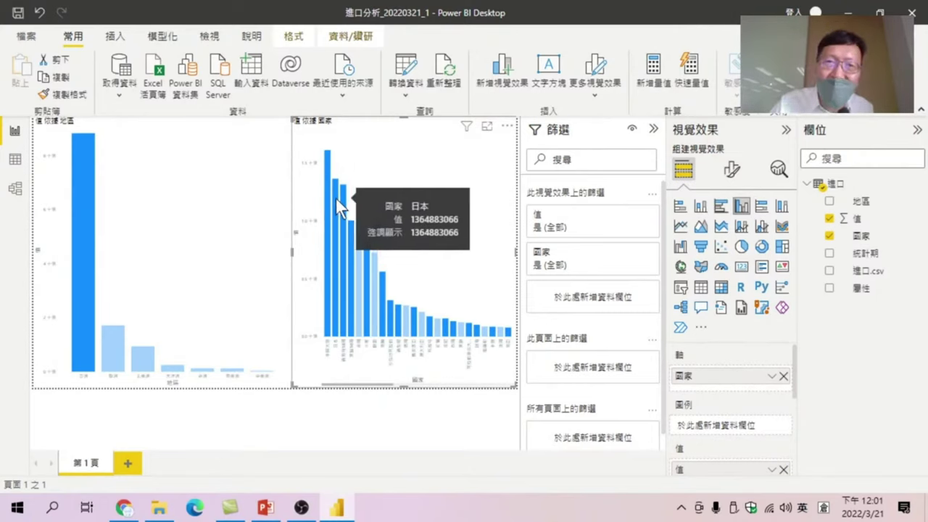